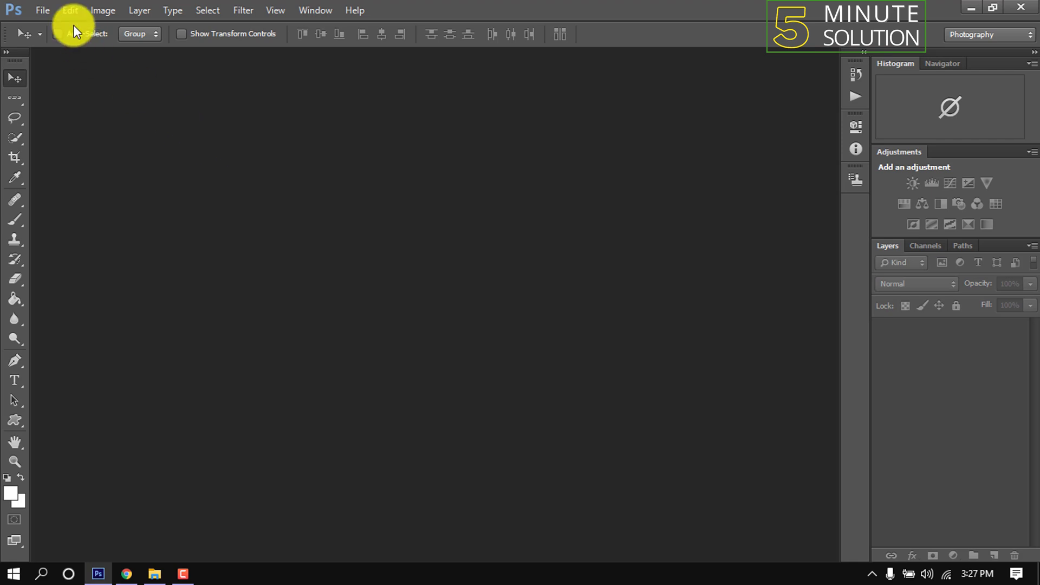
# - Start a new document, bringing up the 600 × 400 px Custom preset at 72 ppi RGB
pyautogui.click(43, 4)
pyautogui.click(50, 24)
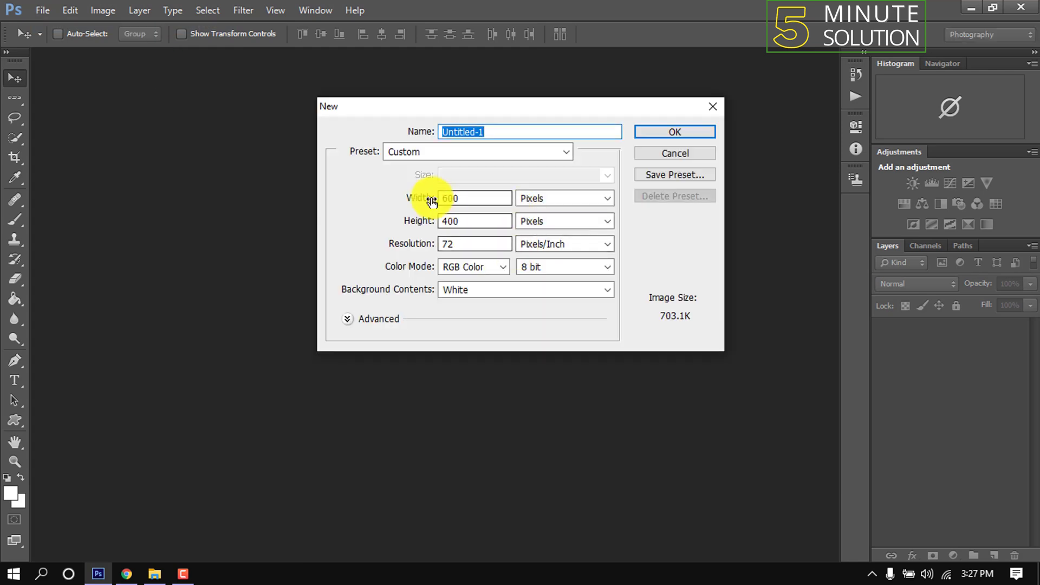
# - Create the blank 600 × 400 canvas and add a horizontal guide at 50%
pyautogui.click(664, 131)
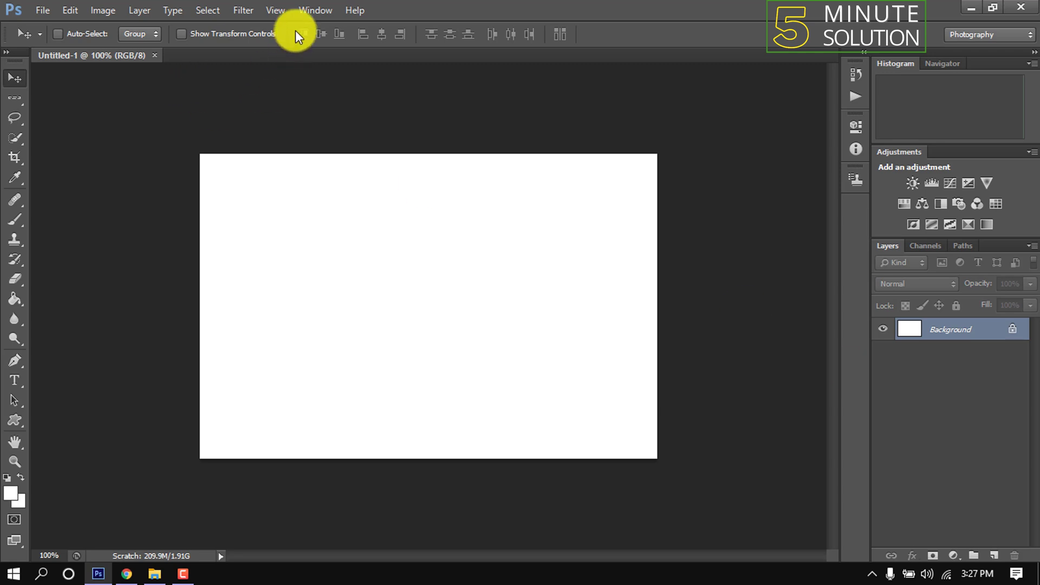
pyautogui.click(276, 10)
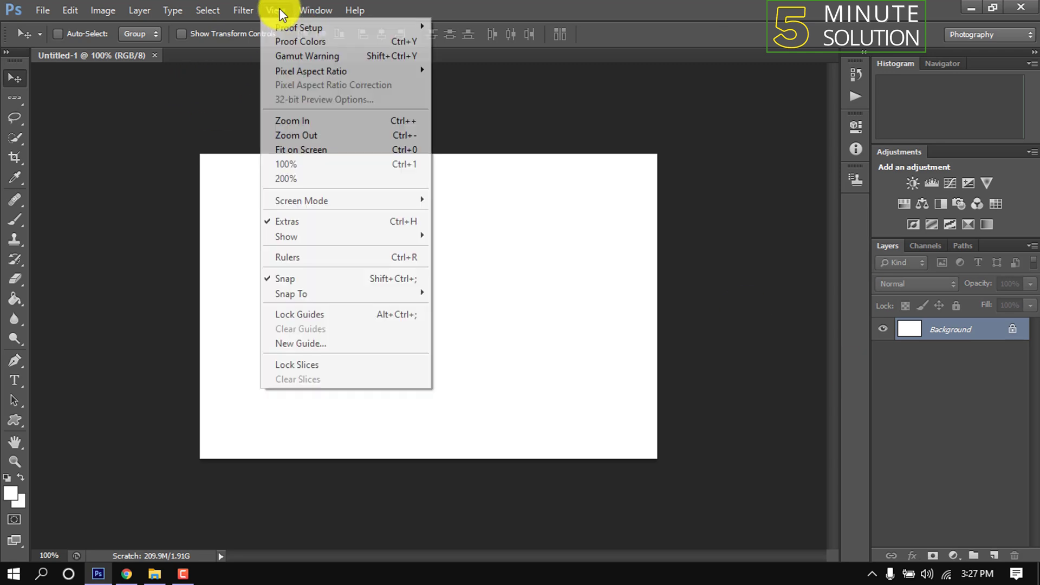
pyautogui.click(323, 343)
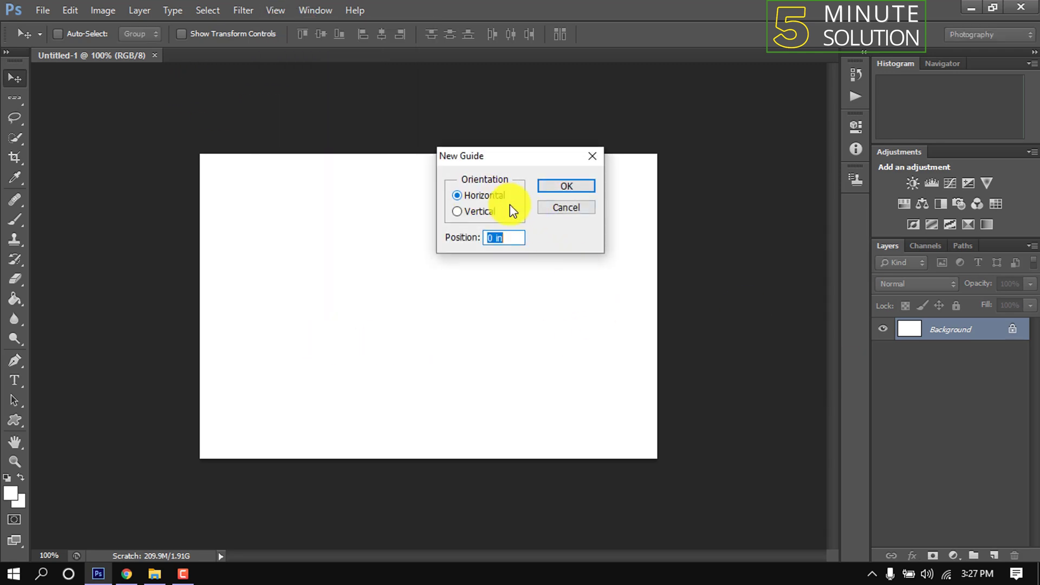
pyautogui.write('50')
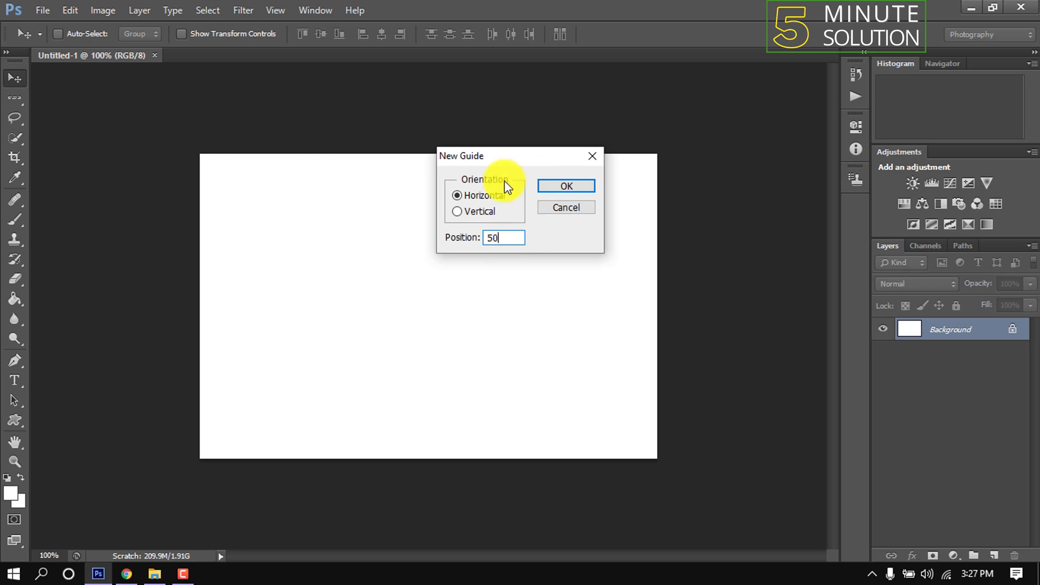
pyautogui.write('%')
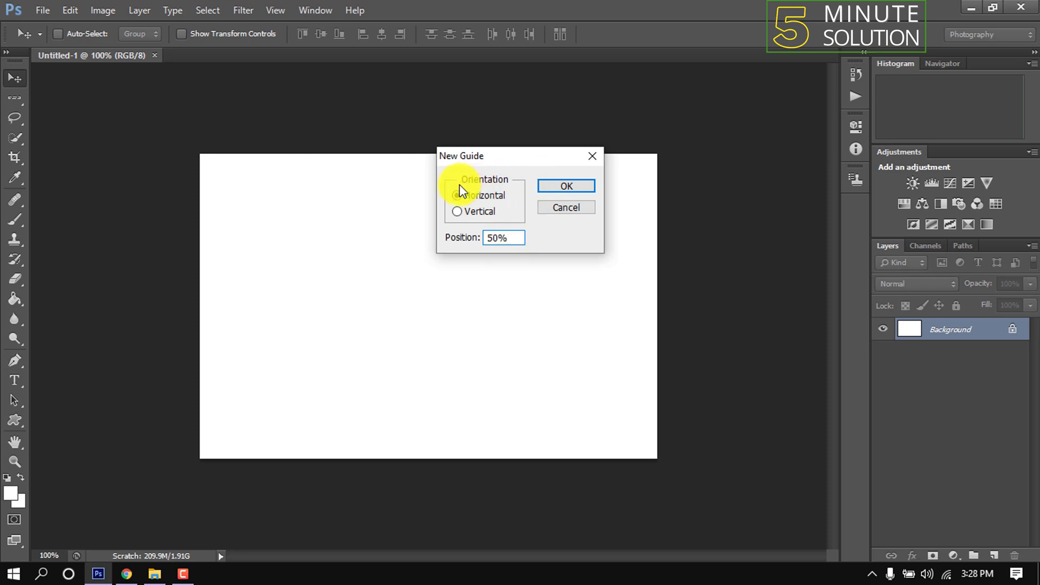
pyautogui.click(542, 187)
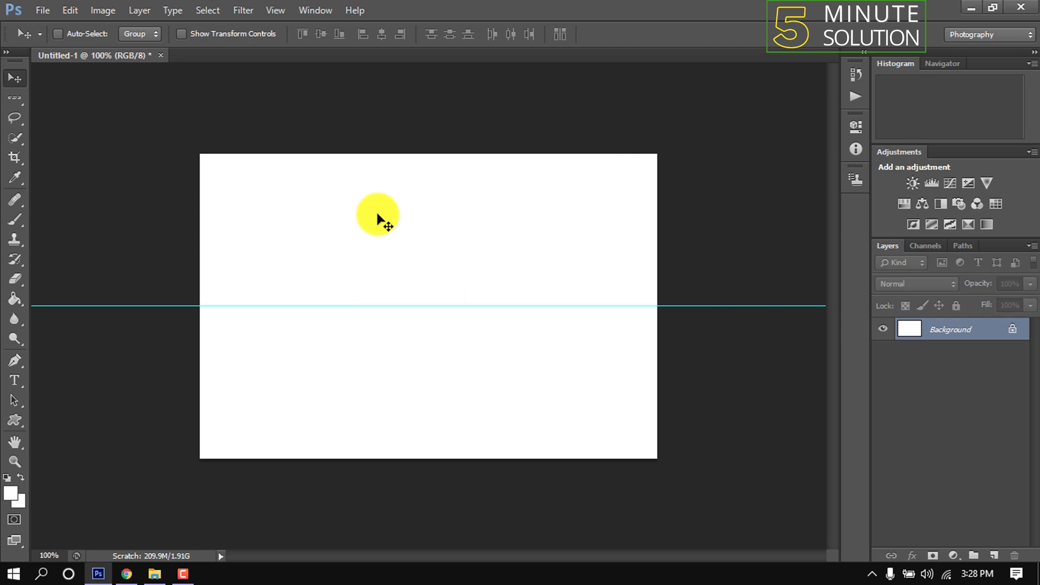
# - Add a vertical guide at 50% so the guides cross at the canvas centre
pyautogui.click(273, 10)
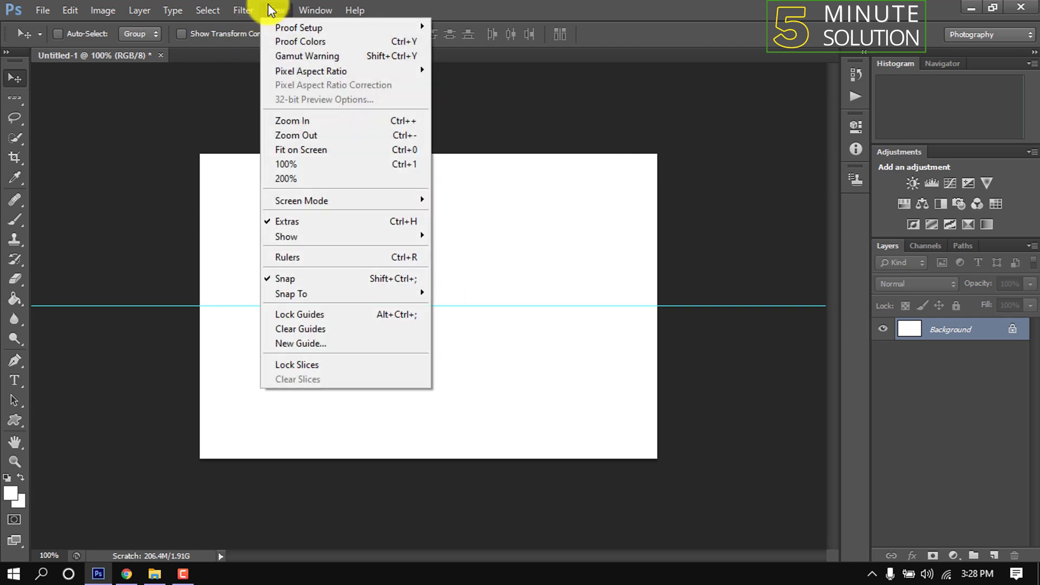
pyautogui.click(339, 343)
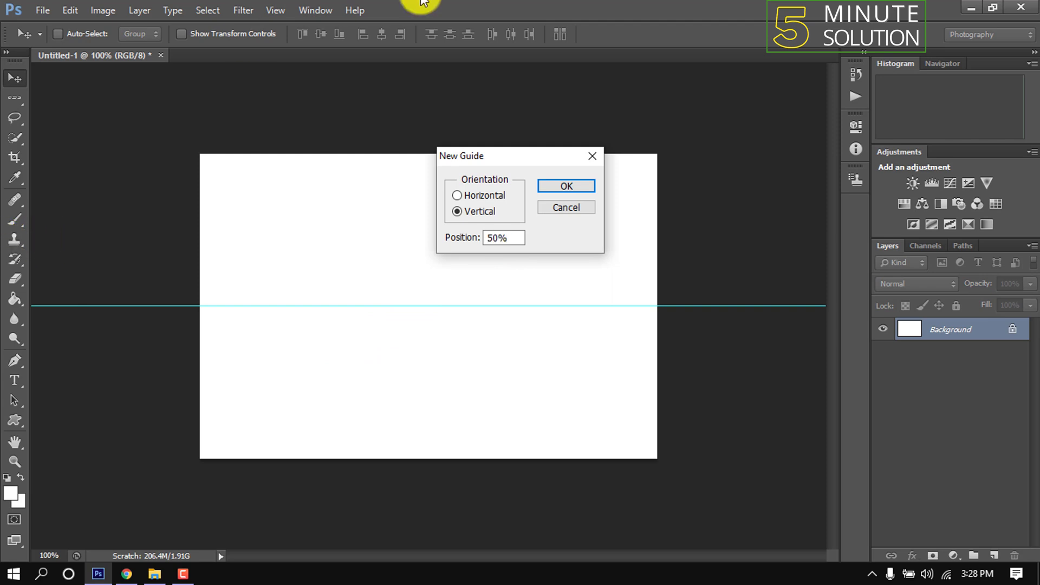
pyautogui.click(565, 186)
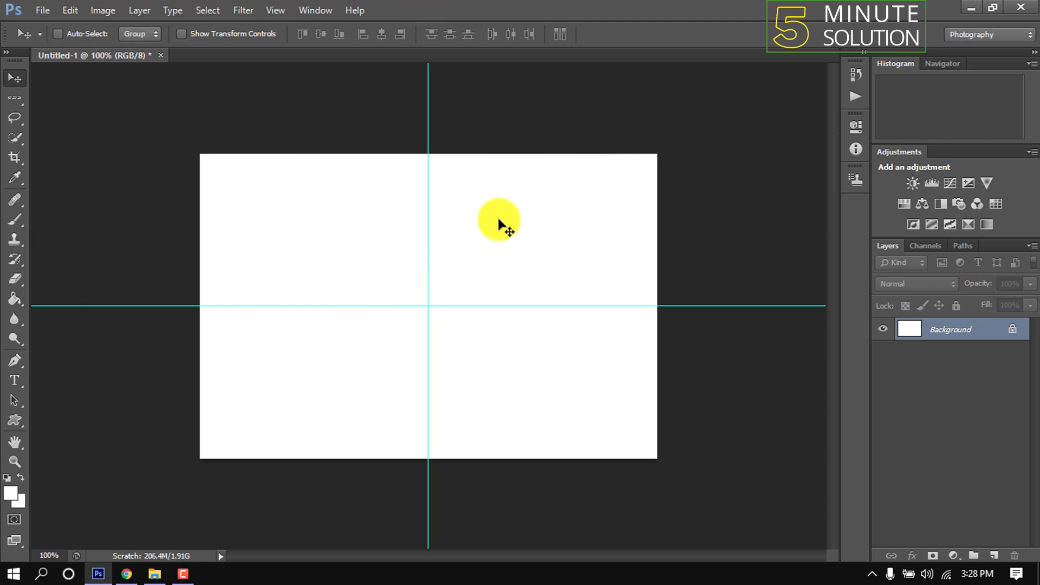
# - Add a new layer and set the foreground colour to light green #51ff97
pyautogui.click(994, 555)
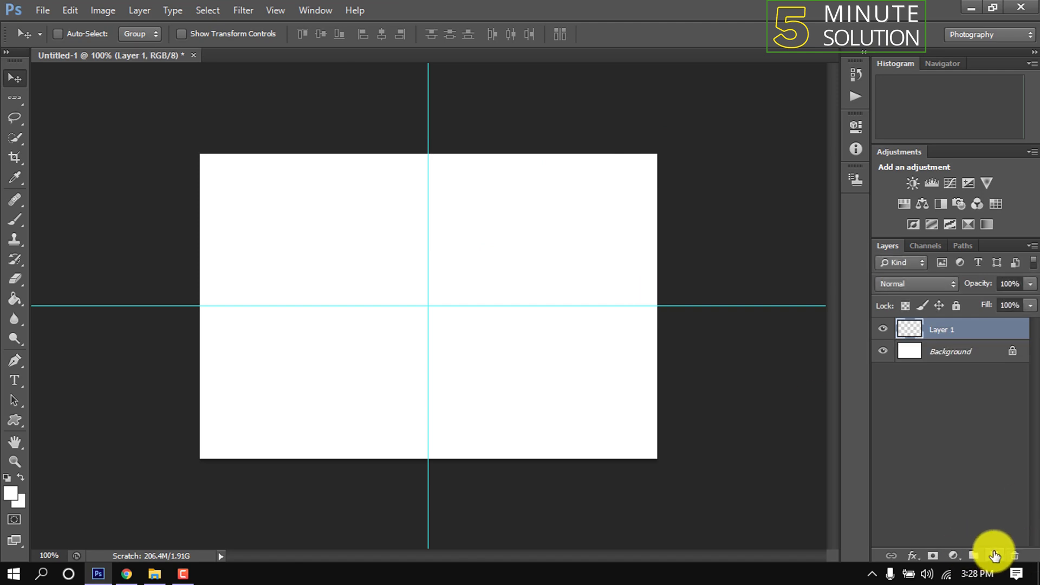
pyautogui.click(11, 490)
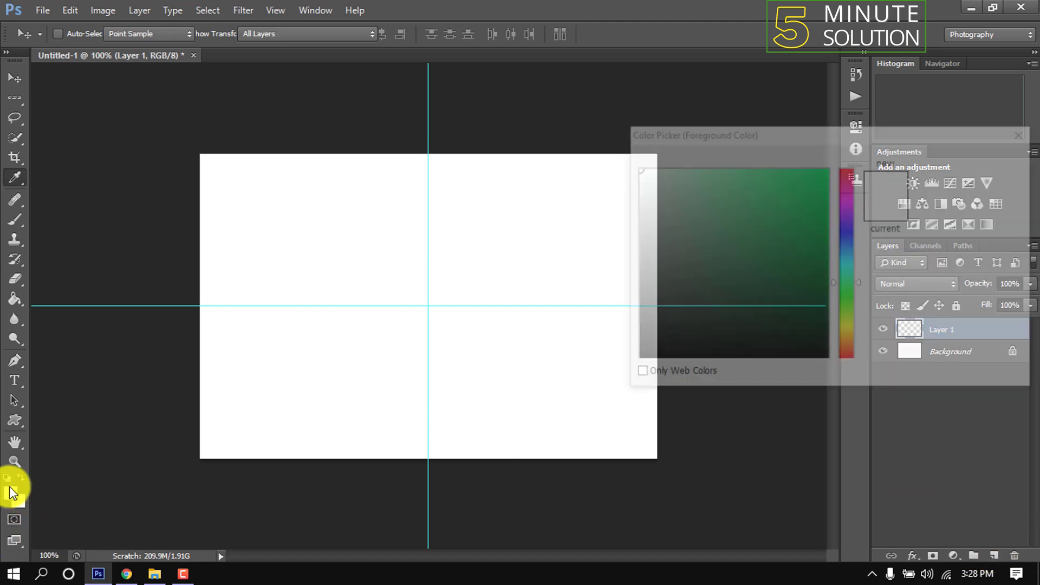
pyautogui.click(766, 167)
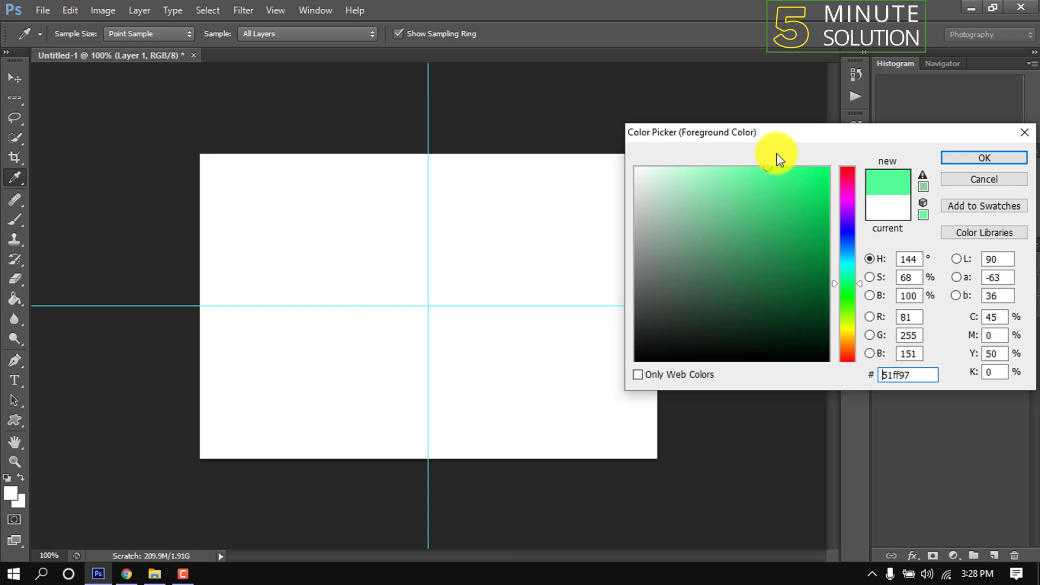
pyautogui.click(986, 158)
# - Marquee the top-right quarter, fill it with the green foreground, and deselect
pyautogui.press('v')
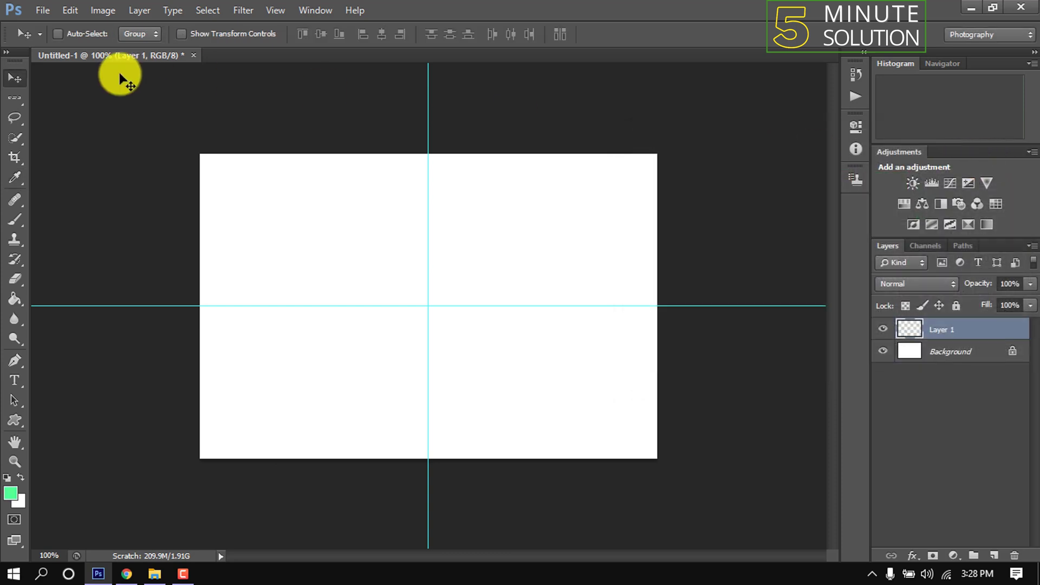
pyautogui.click(14, 105)
pyautogui.click(14, 99)
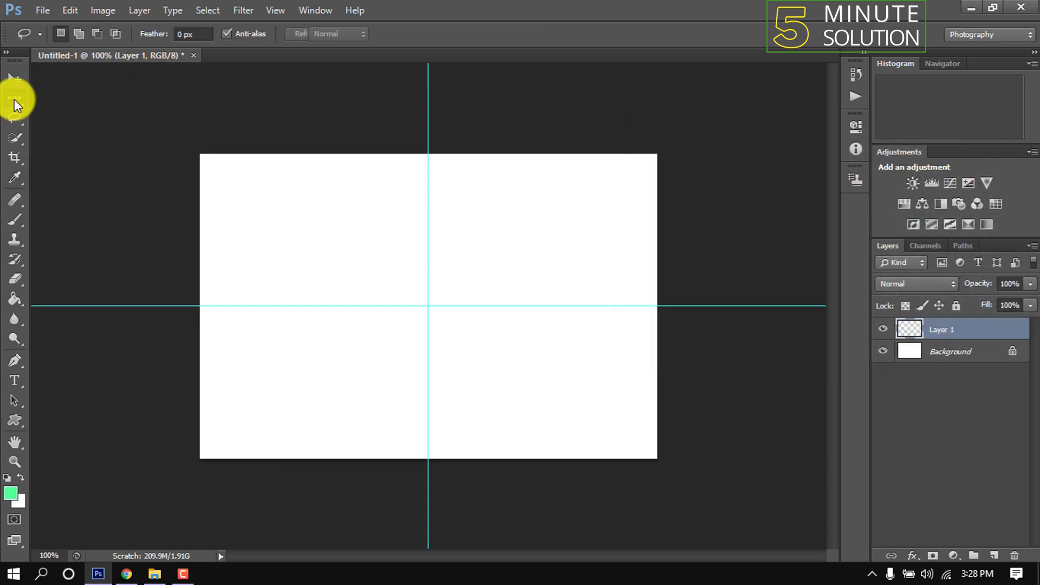
pyautogui.click(54, 96)
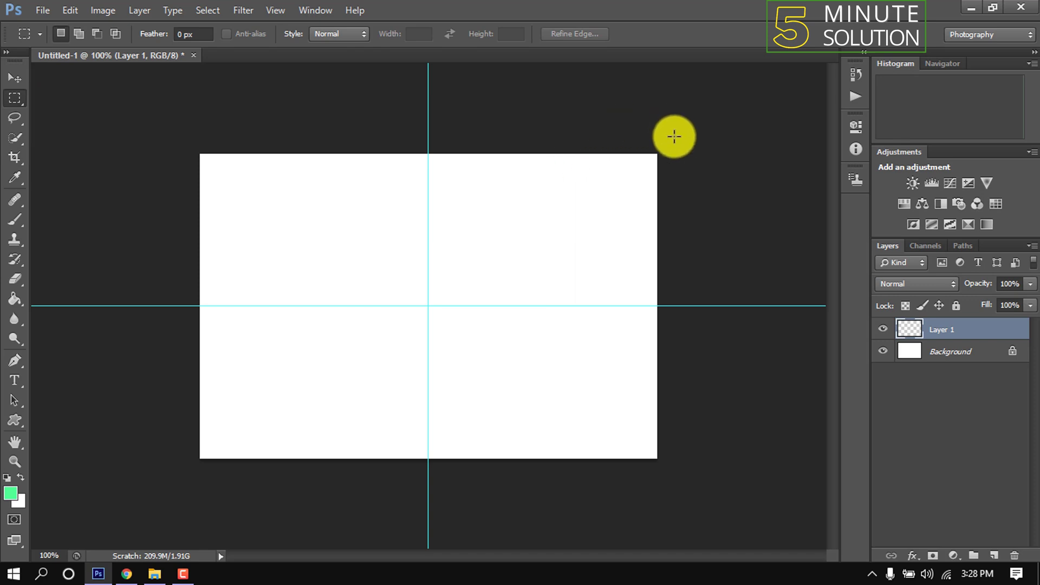
pyautogui.moveTo(671, 138); pyautogui.dragTo(431, 305)
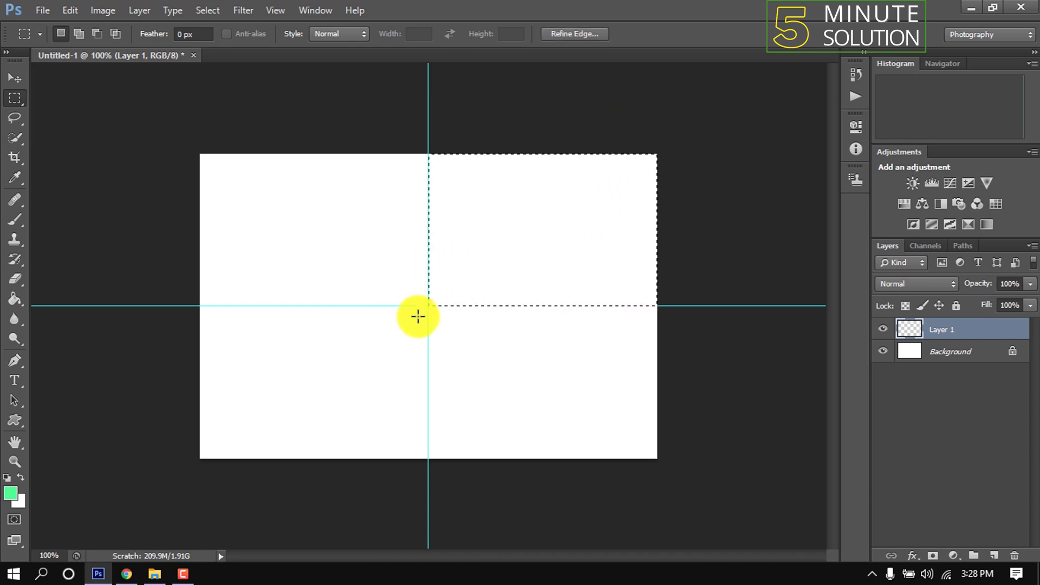
pyautogui.rightClick(503, 206)
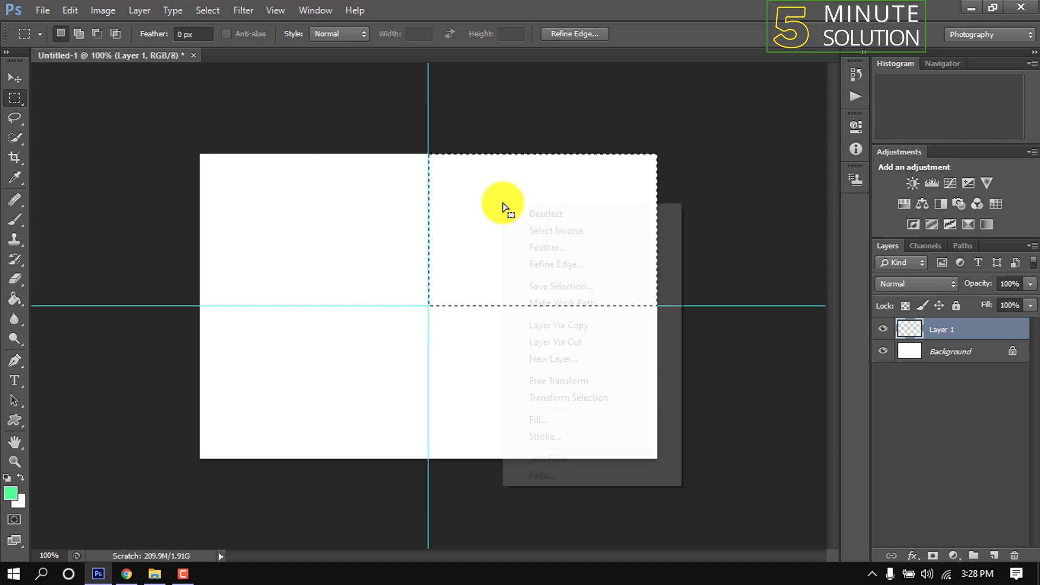
pyautogui.click(552, 422)
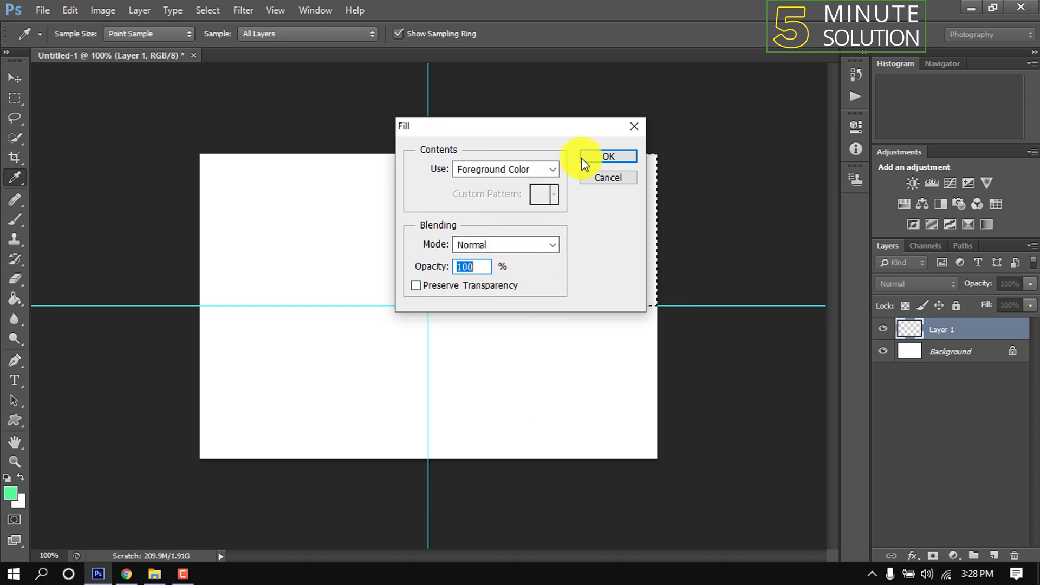
pyautogui.click(595, 157)
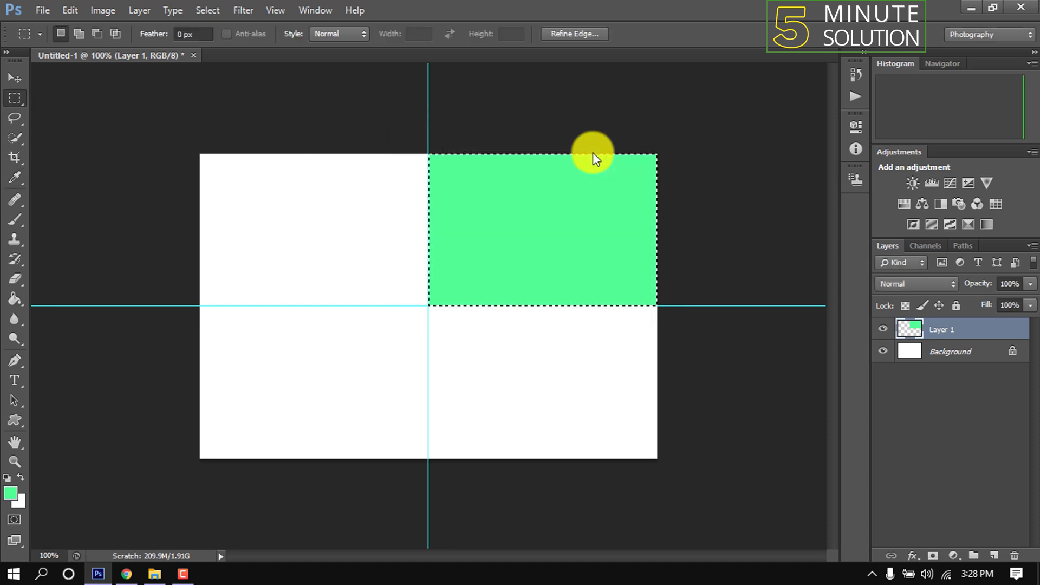
pyautogui.hotkey('ctrl', 'd')
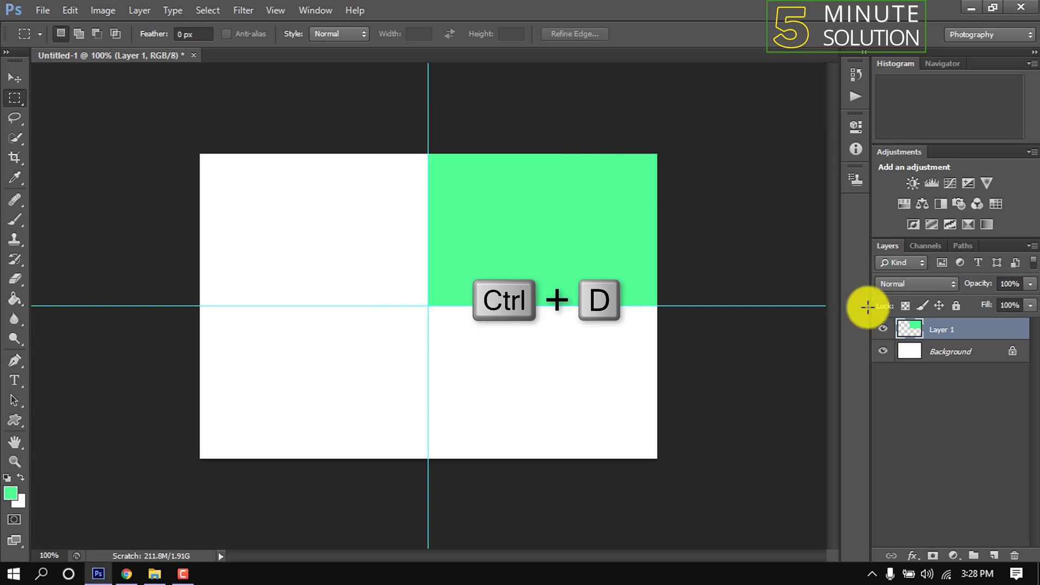
# - Add Layer 2 and set the foreground colour to yellow-green
pyautogui.click(994, 555)
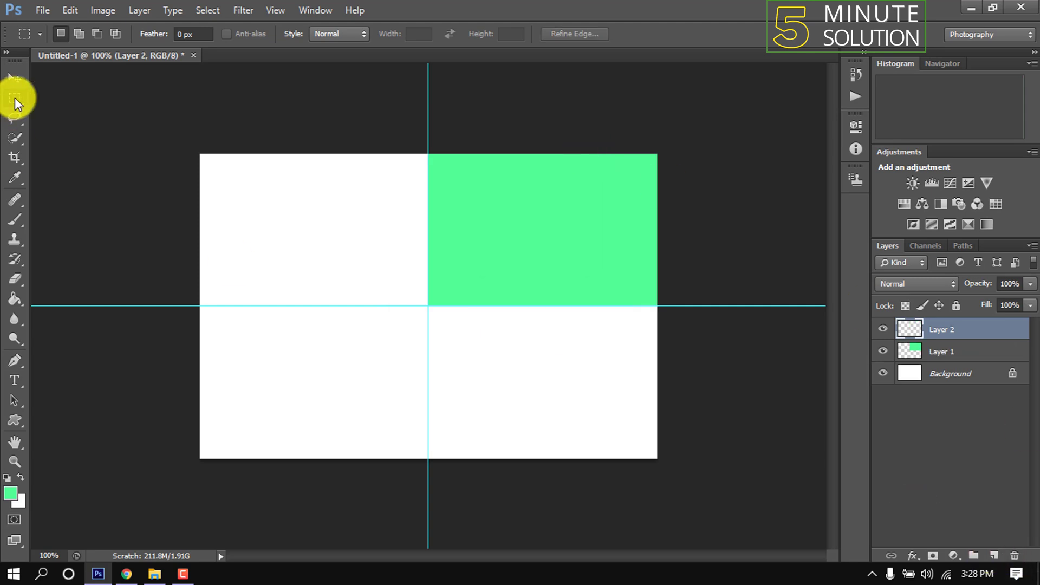
pyautogui.click(11, 491)
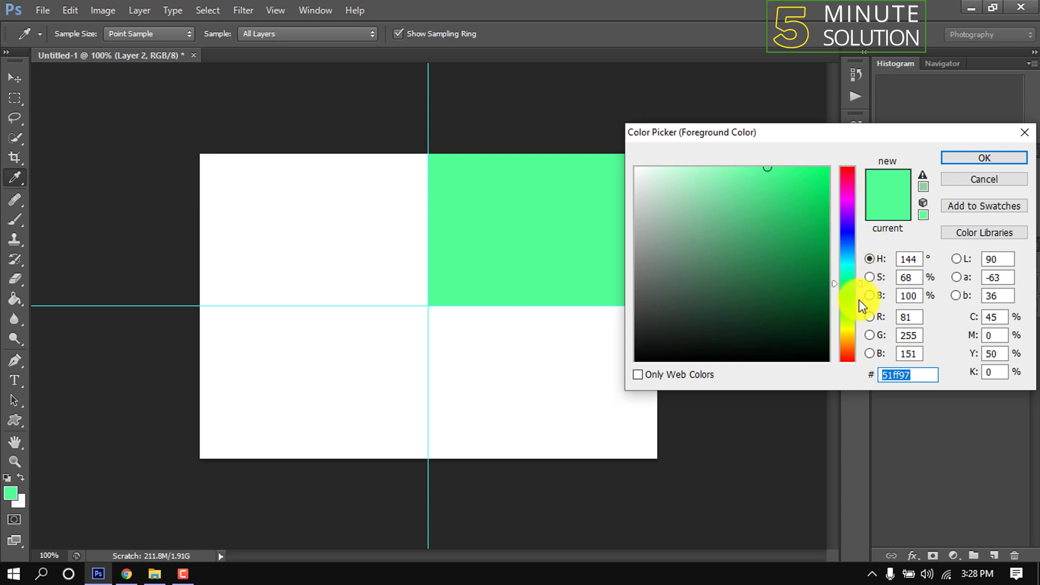
pyautogui.moveTo(862, 307); pyautogui.dragTo(857, 321)
pyautogui.click(959, 161)
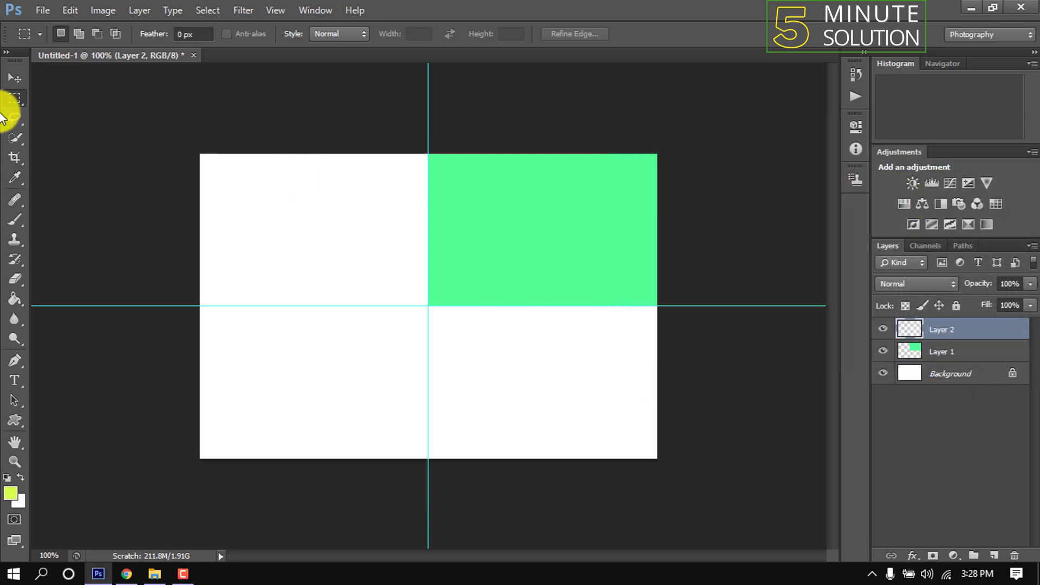
# - Fill the top-left quarter with yellow-green, deselect, and add another empty layer
pyautogui.moveTo(201, 154); pyautogui.dragTo(427, 305)
pyautogui.rightClick(375, 229)
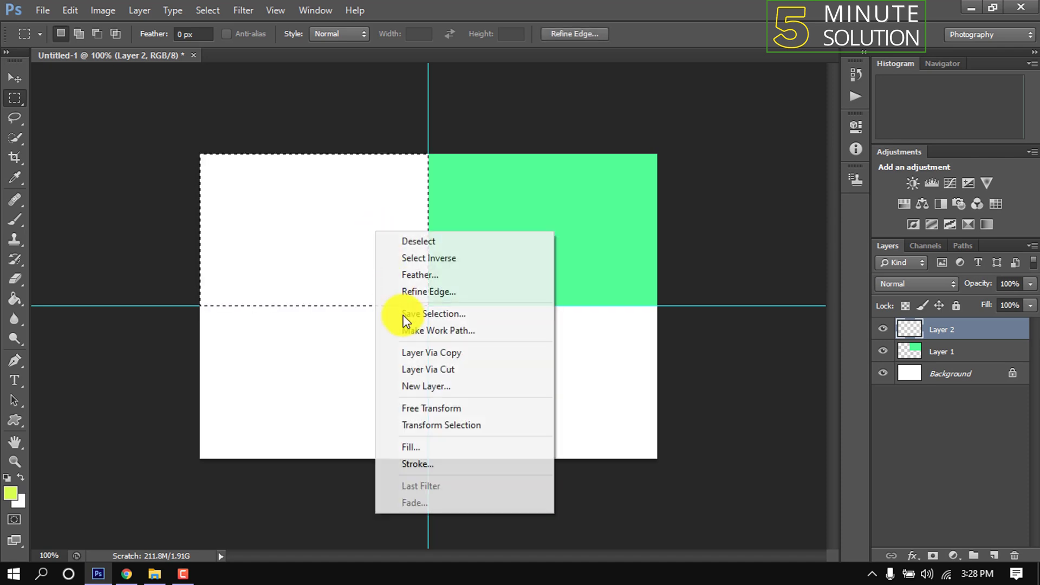
pyautogui.click(421, 446)
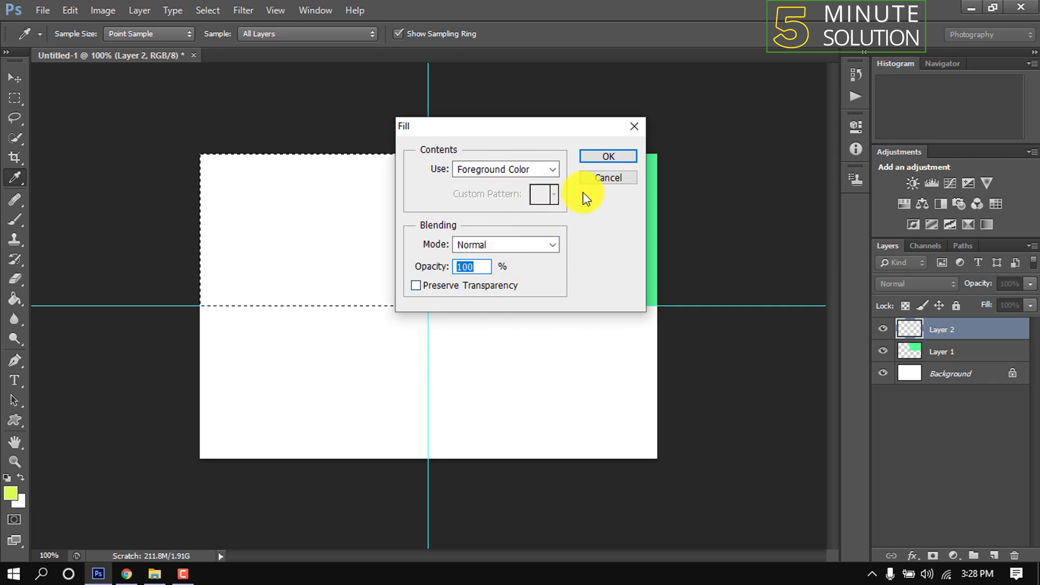
pyautogui.click(598, 157)
pyautogui.hotkey('ctrl', 'd')
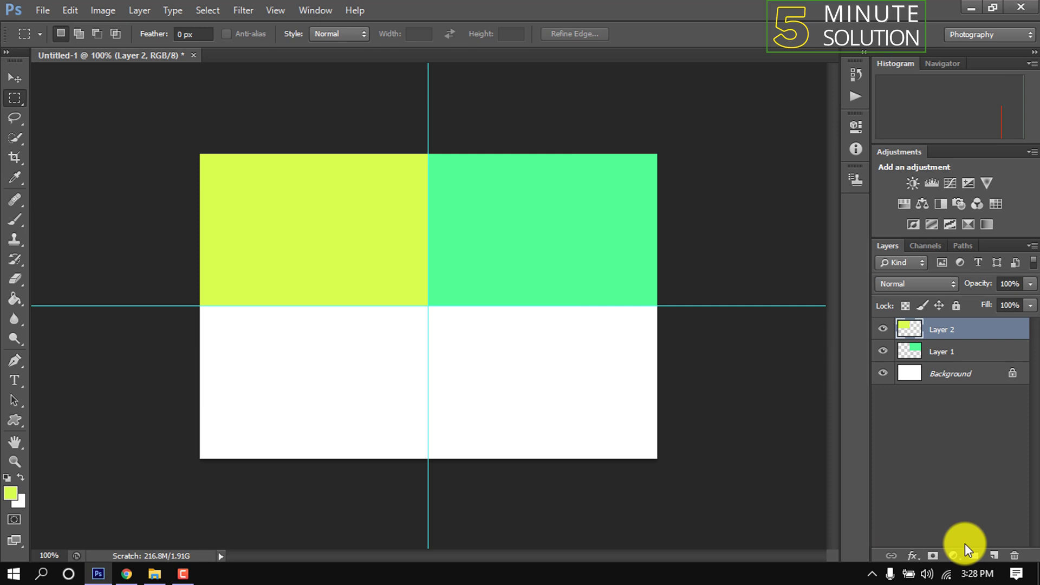
pyautogui.click(994, 556)
# - Fill the bottom-left quarter on Layer 3 with salmon orange-red and deselect
pyautogui.click(12, 496)
pyautogui.moveTo(850, 321); pyautogui.dragTo(851, 353)
pyautogui.click(970, 162)
pyautogui.moveTo(200, 458); pyautogui.dragTo(428, 307)
pyautogui.rightClick(320, 376)
pyautogui.click(351, 300)
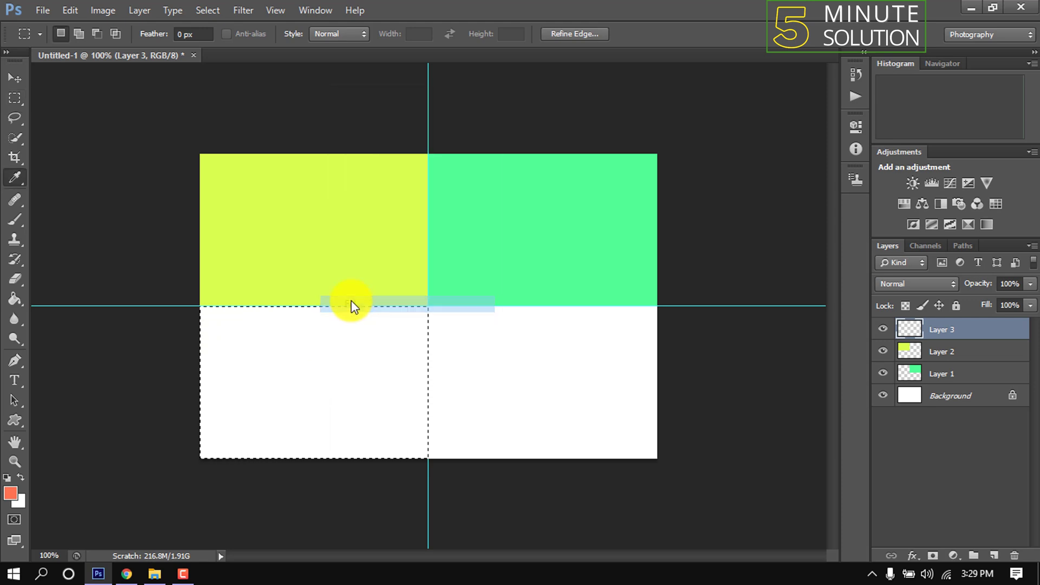
pyautogui.click(610, 160)
pyautogui.hotkey('ctrl', 'd')
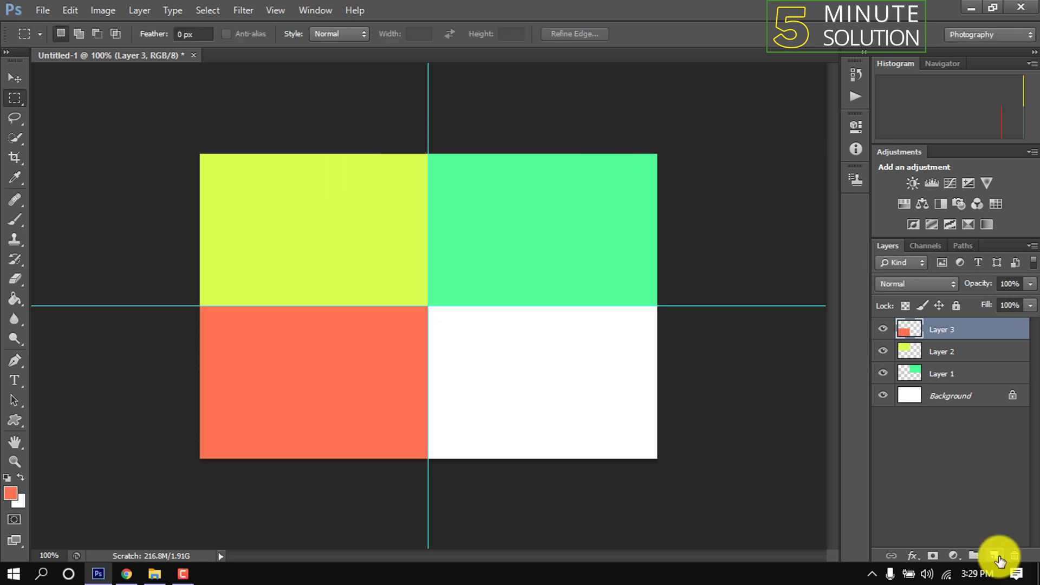
# - On new Layer 4, fill the bottom-right quarter with bright green and deselect
pyautogui.click(994, 555)
pyautogui.click(6, 496)
pyautogui.click(851, 300)
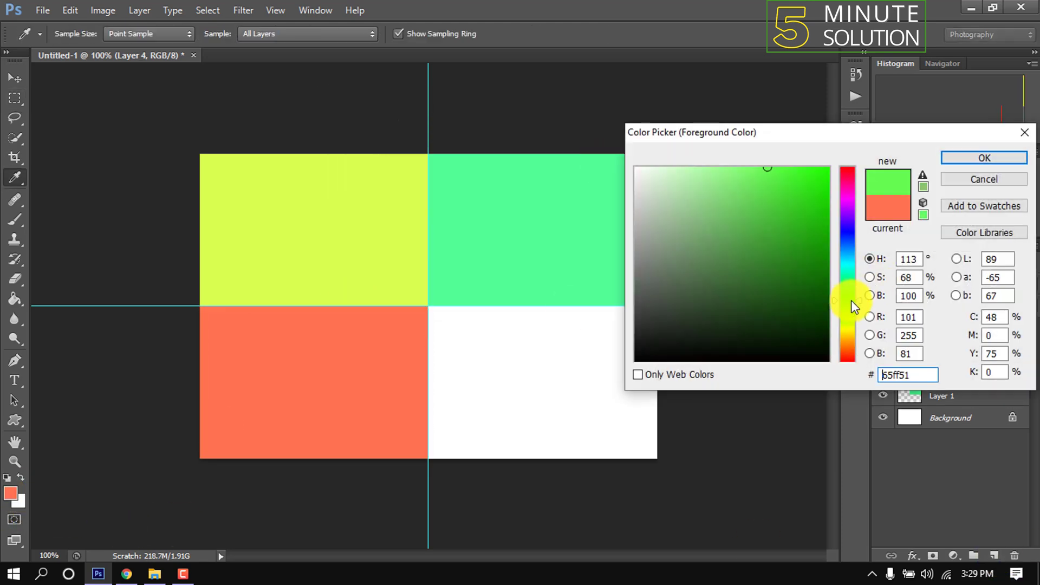
pyautogui.click(967, 160)
pyautogui.moveTo(656, 458); pyautogui.dragTo(428, 307)
pyautogui.rightClick(484, 350)
pyautogui.click(520, 280)
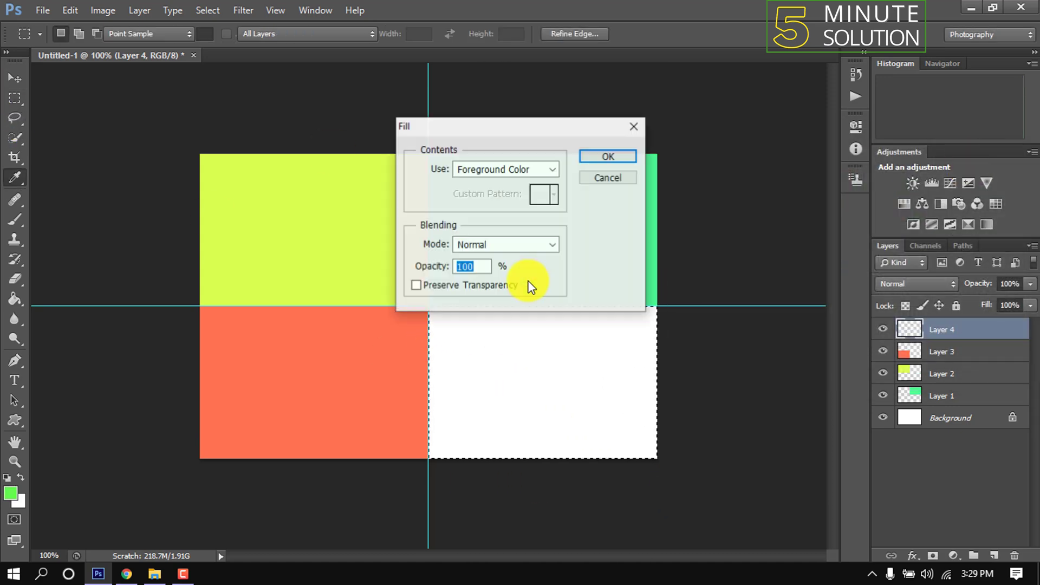
pyautogui.click(593, 155)
pyautogui.hotkey('ctrl', 'd')
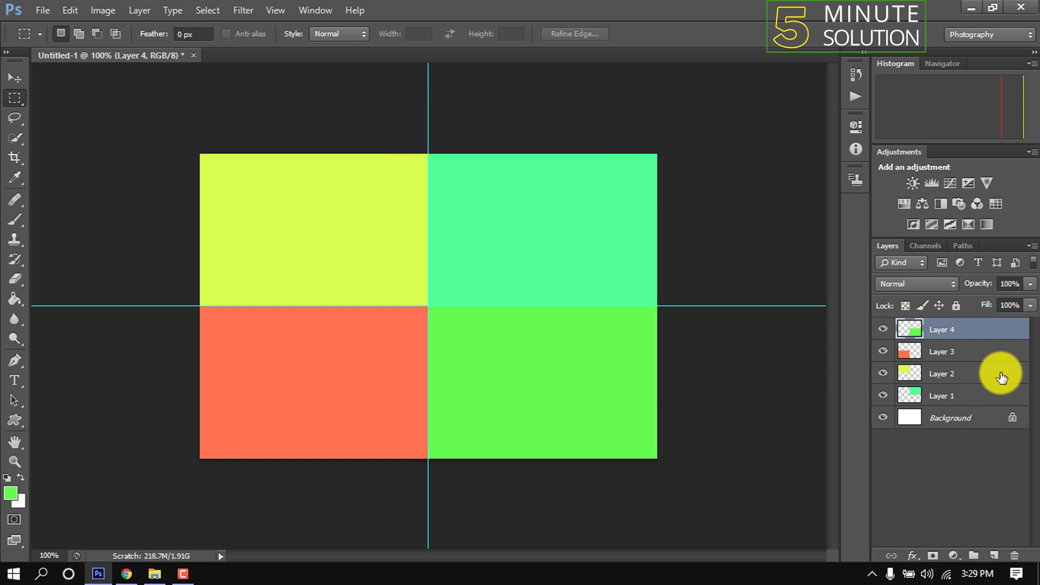
# - With Layer 1 active, place the dorian-hurst photo and stretch it over the top-right quarter
pyautogui.click(934, 397)
pyautogui.click(883, 395)
pyautogui.click(883, 395)
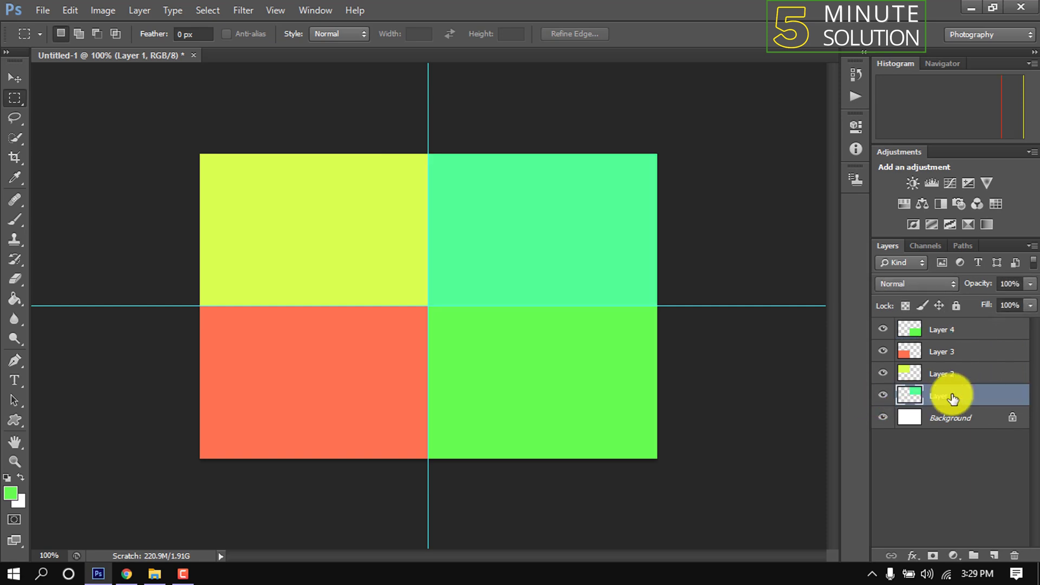
pyautogui.click(44, 10)
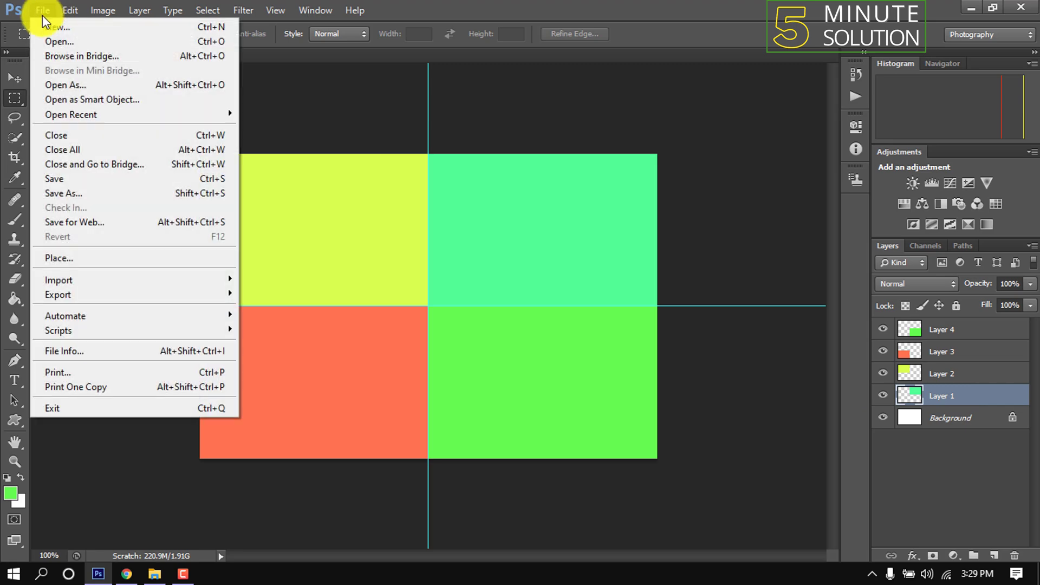
pyautogui.click(82, 263)
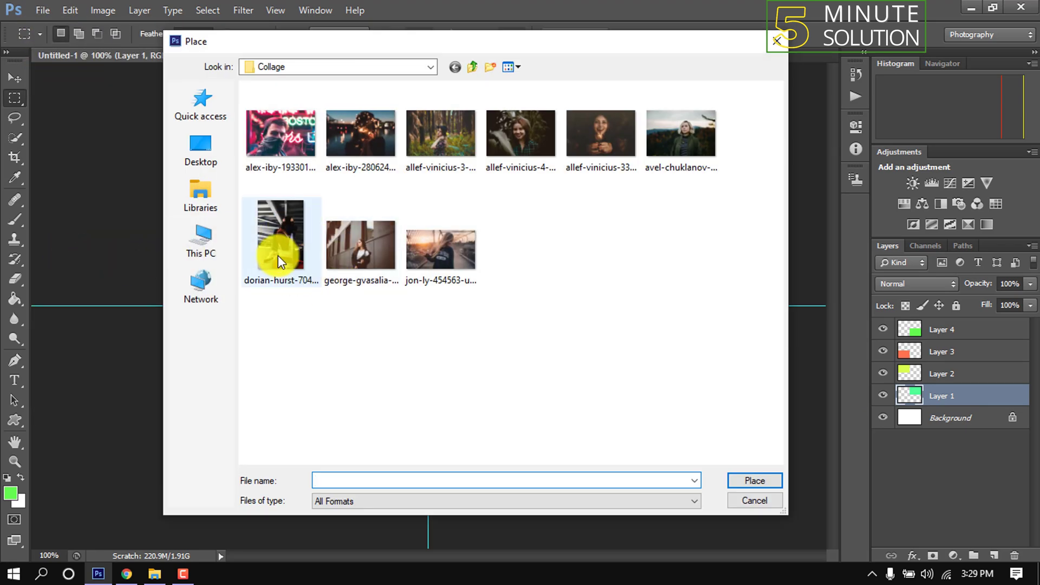
pyautogui.doubleClick(278, 255)
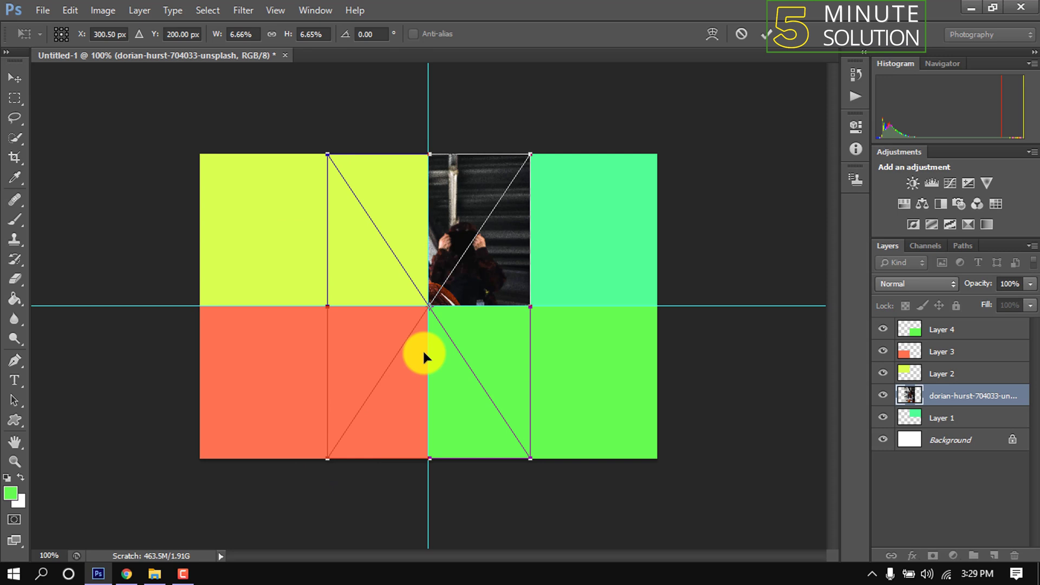
pyautogui.moveTo(502, 277); pyautogui.dragTo(576, 236)
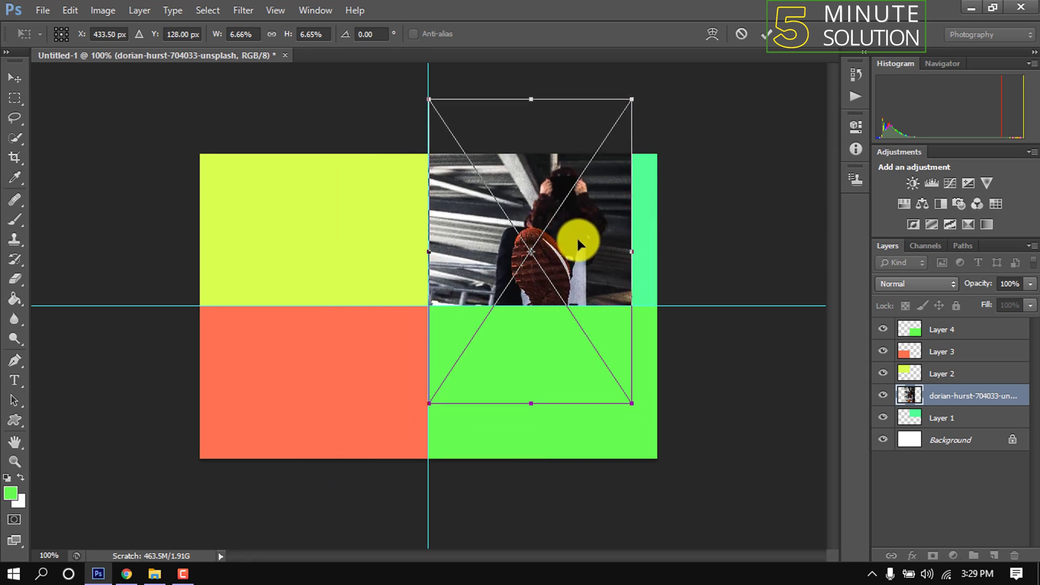
pyautogui.moveTo(642, 249); pyautogui.dragTo(662, 250)
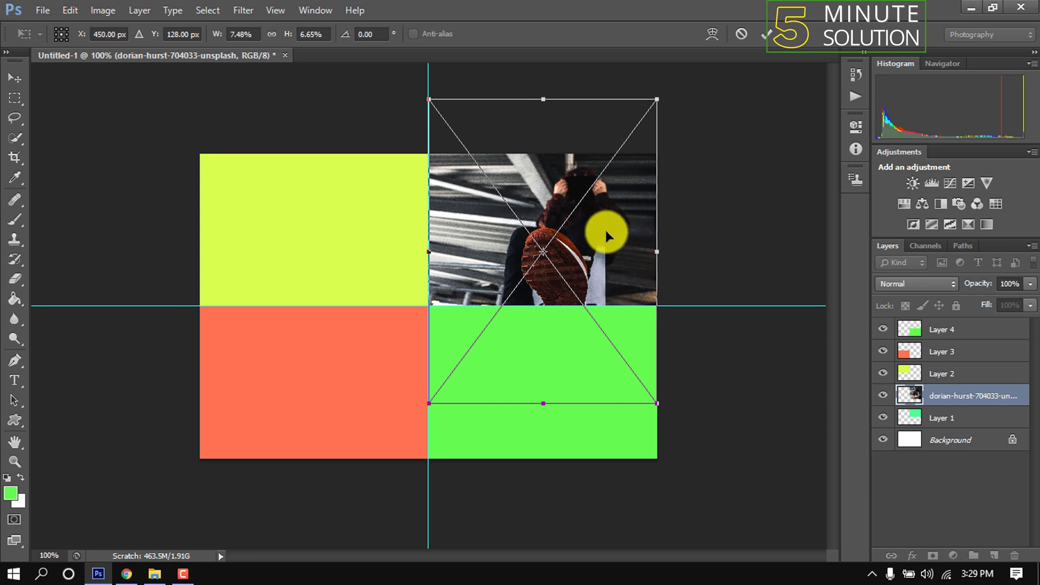
pyautogui.moveTo(605, 233); pyautogui.dragTo(606, 217)
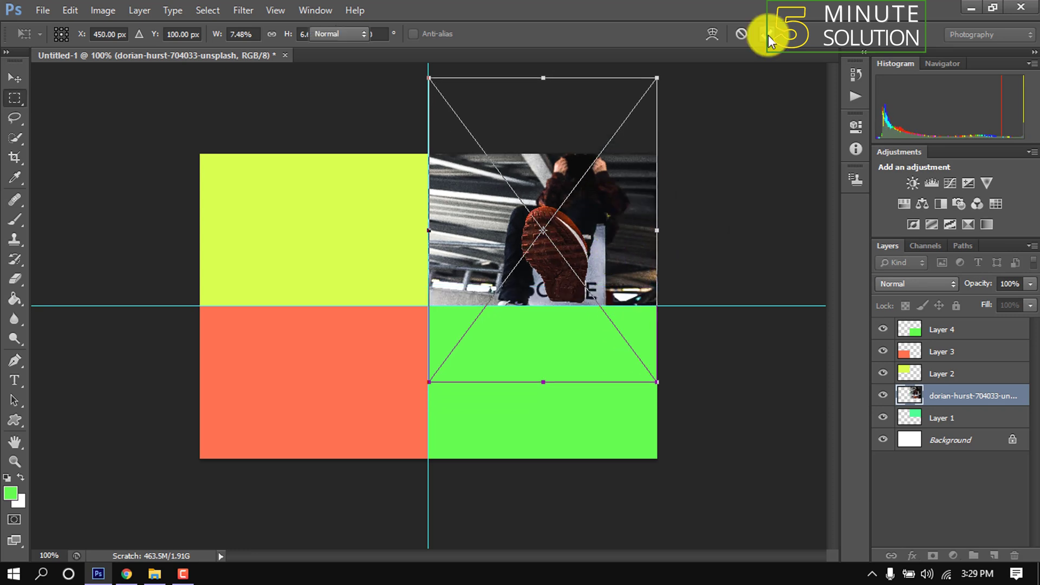
pyautogui.click(768, 35)
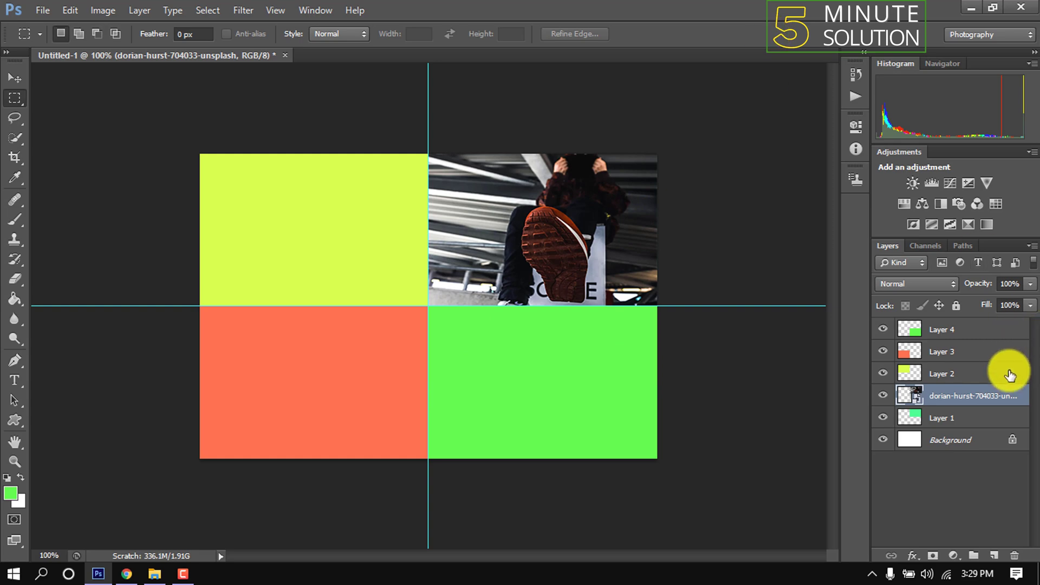
# - Clip the dorian-hurst photo to Layer 1 with a clipping mask, then make Layer 2 active
pyautogui.rightClick(1005, 395)
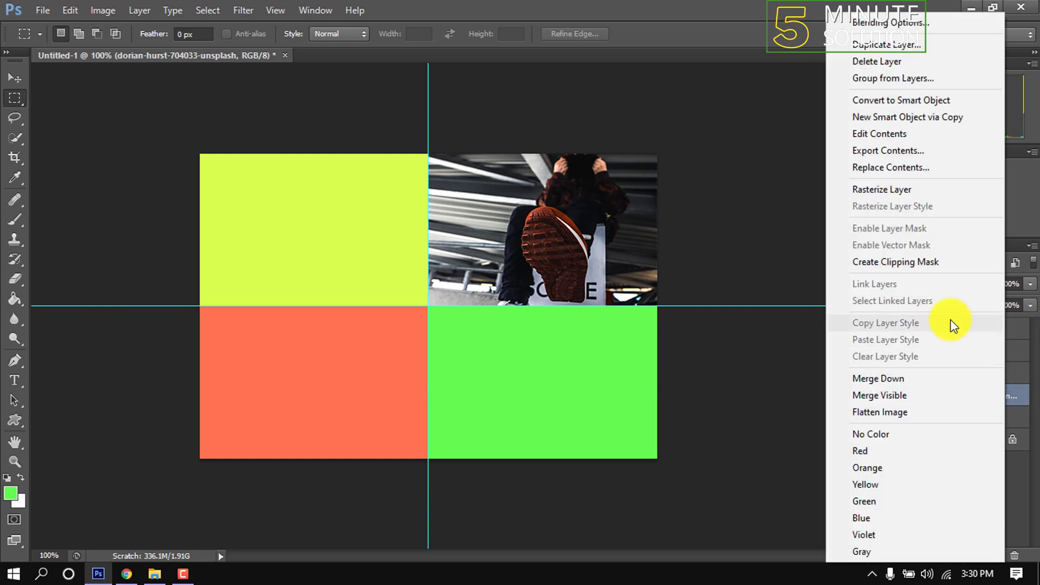
pyautogui.click(895, 262)
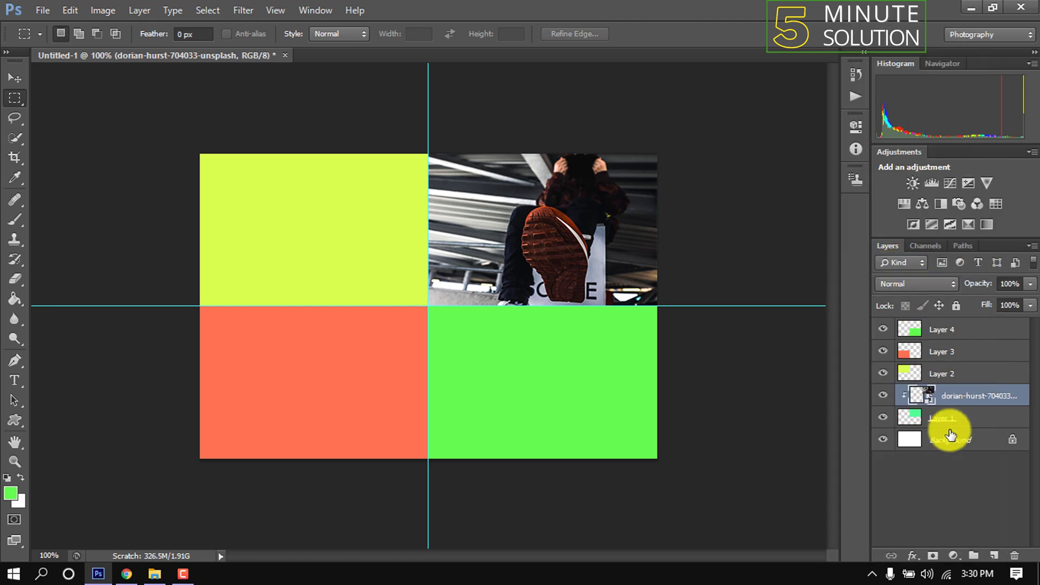
pyautogui.click(881, 373)
pyautogui.click(883, 373)
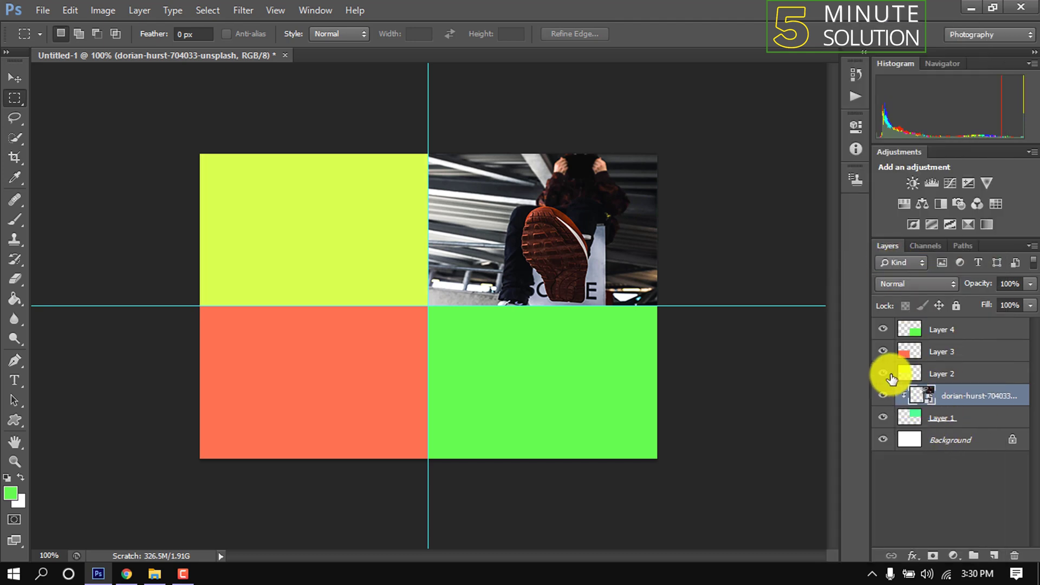
pyautogui.click(966, 372)
# - Place the jon-ly photo, fit it over the top-left quarter, and clip it to Layer 2
pyautogui.click(39, 9)
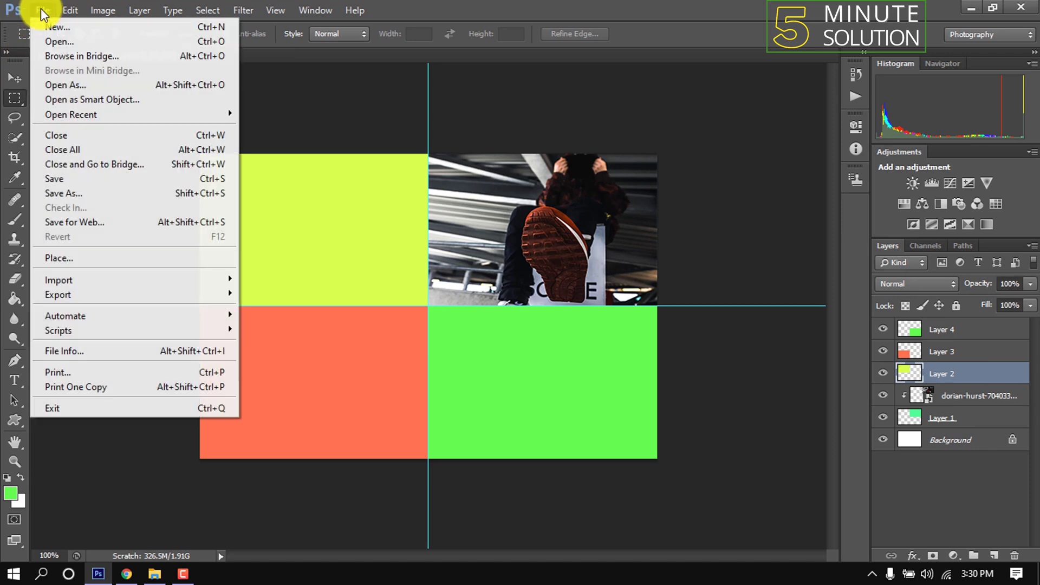
pyautogui.click(106, 259)
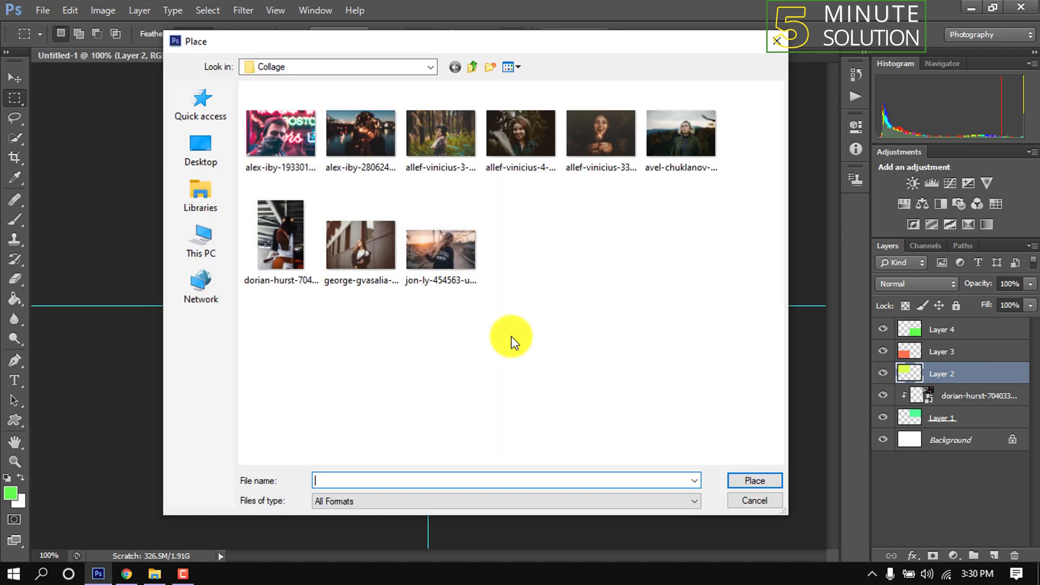
pyautogui.click(429, 254)
pyautogui.doubleClick(429, 254)
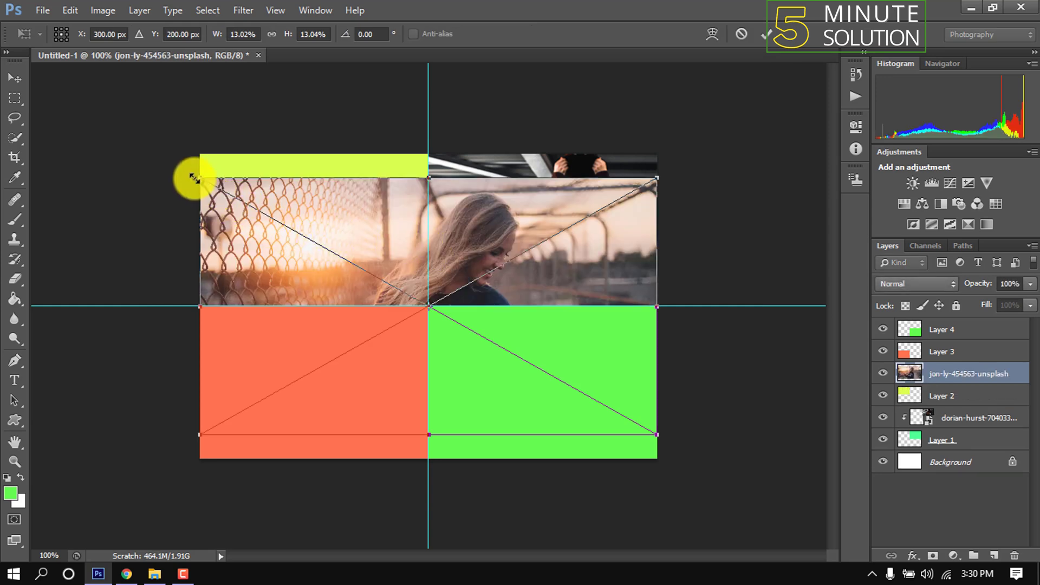
pyautogui.moveTo(194, 178); pyautogui.dragTo(248, 215)
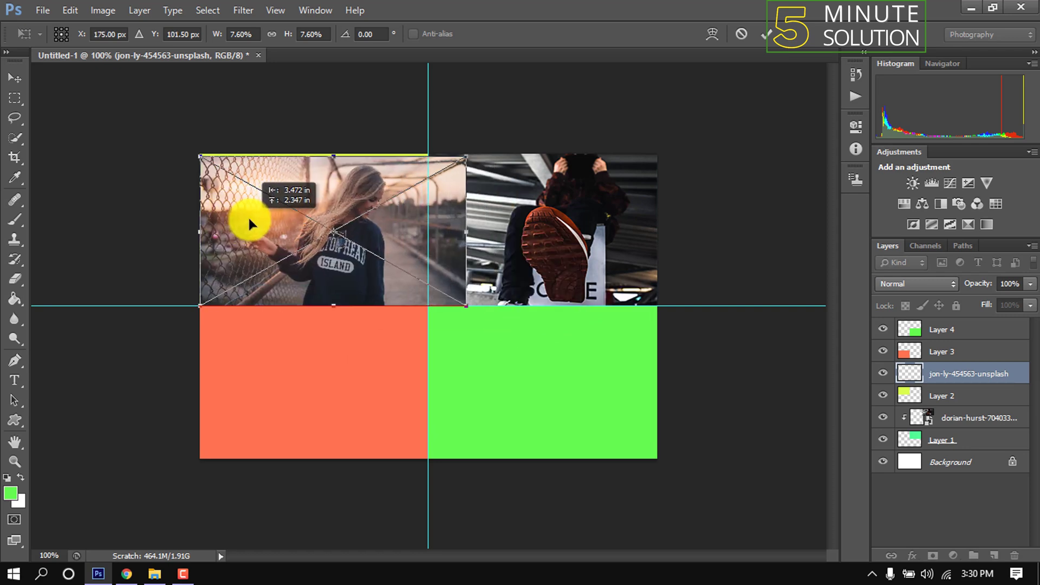
pyautogui.moveTo(299, 168); pyautogui.dragTo(286, 186)
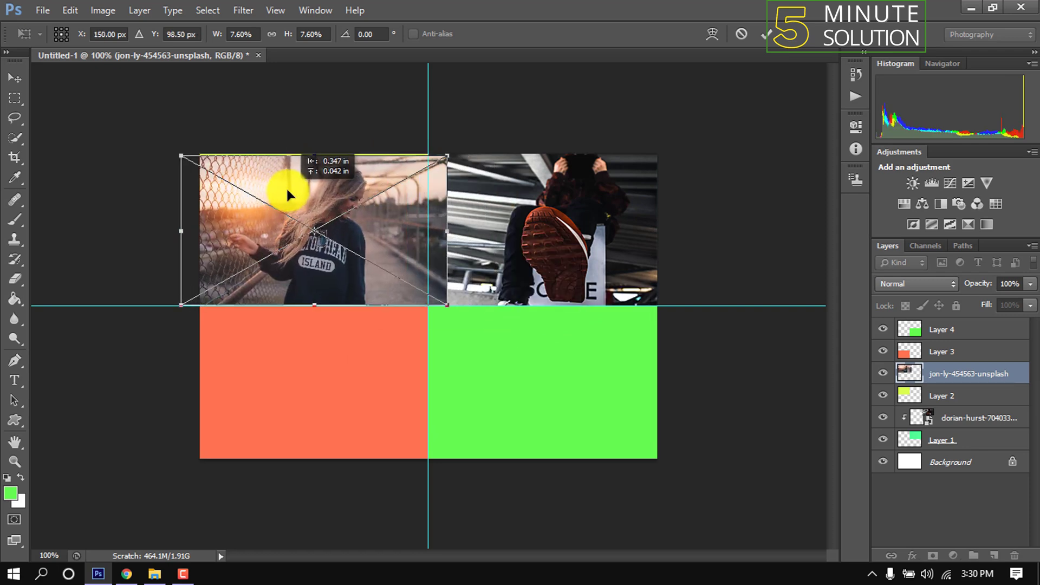
pyautogui.moveTo(450, 157); pyautogui.dragTo(461, 149)
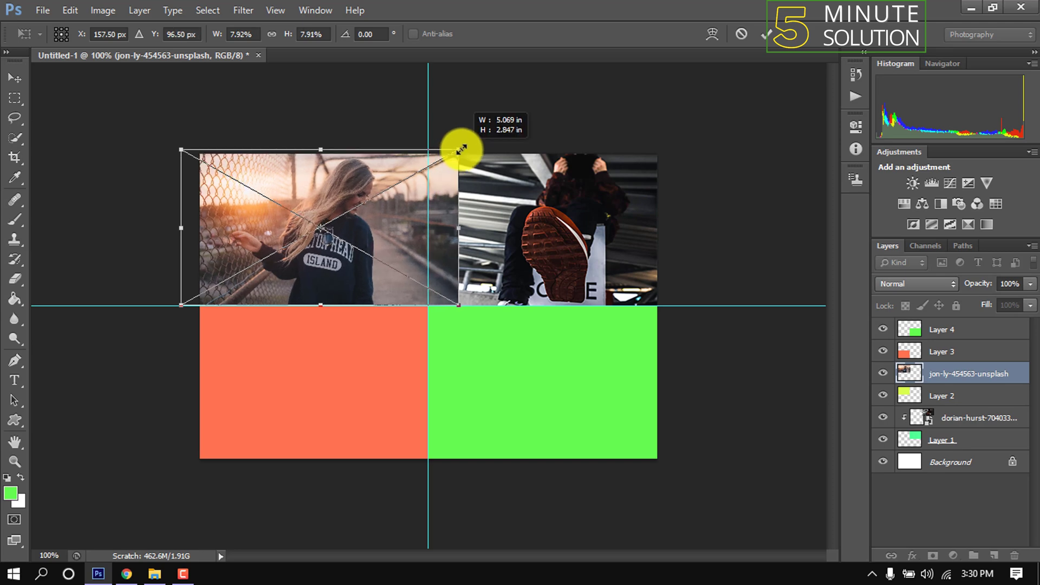
pyautogui.click(759, 34)
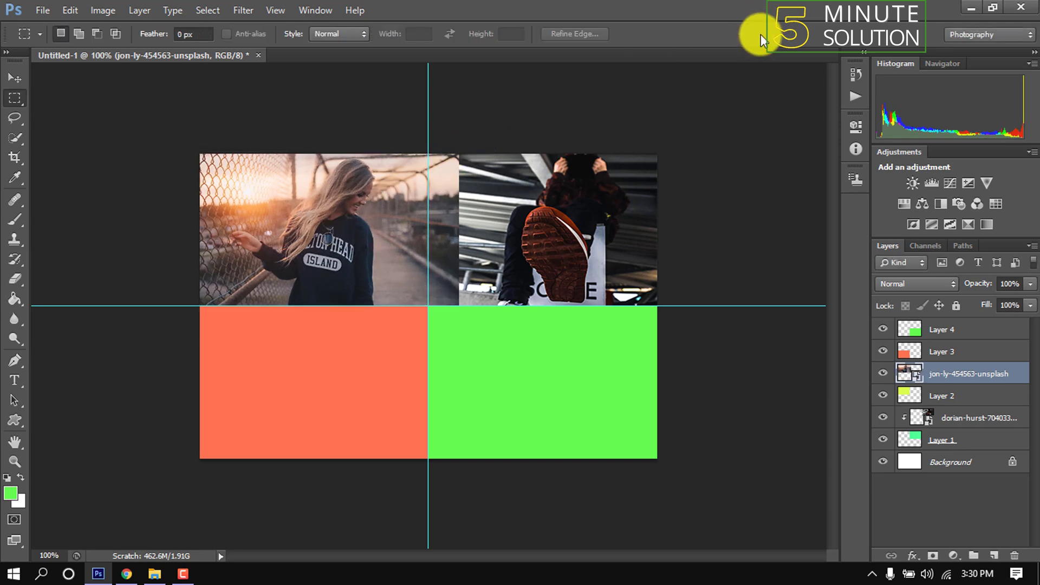
pyautogui.rightClick(998, 372)
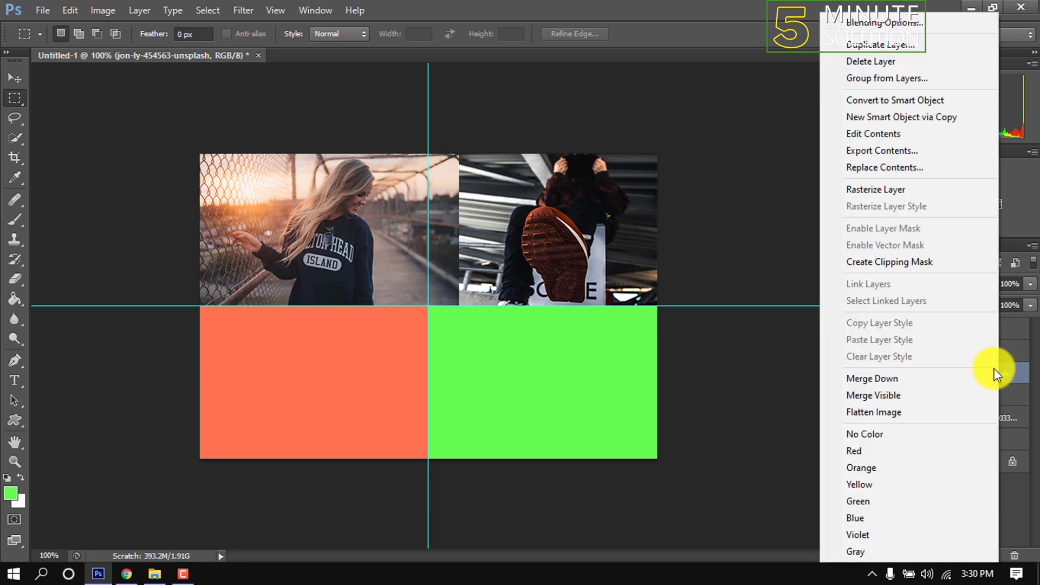
pyautogui.click(897, 262)
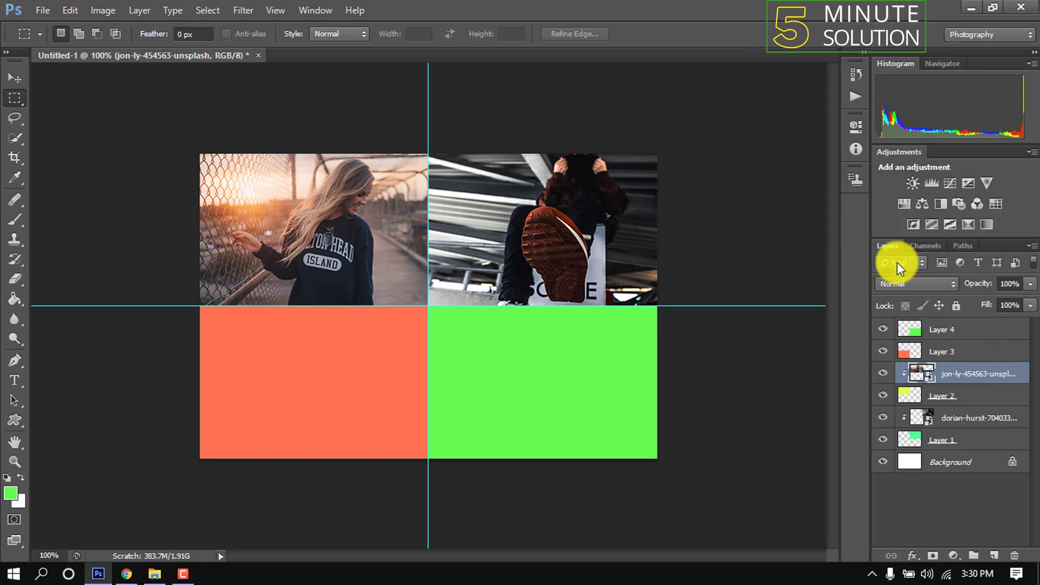
# - Place allef-vinicius-331173 above Layer 3, scale it into the bottom-left quarter, and clip it
pyautogui.click(950, 352)
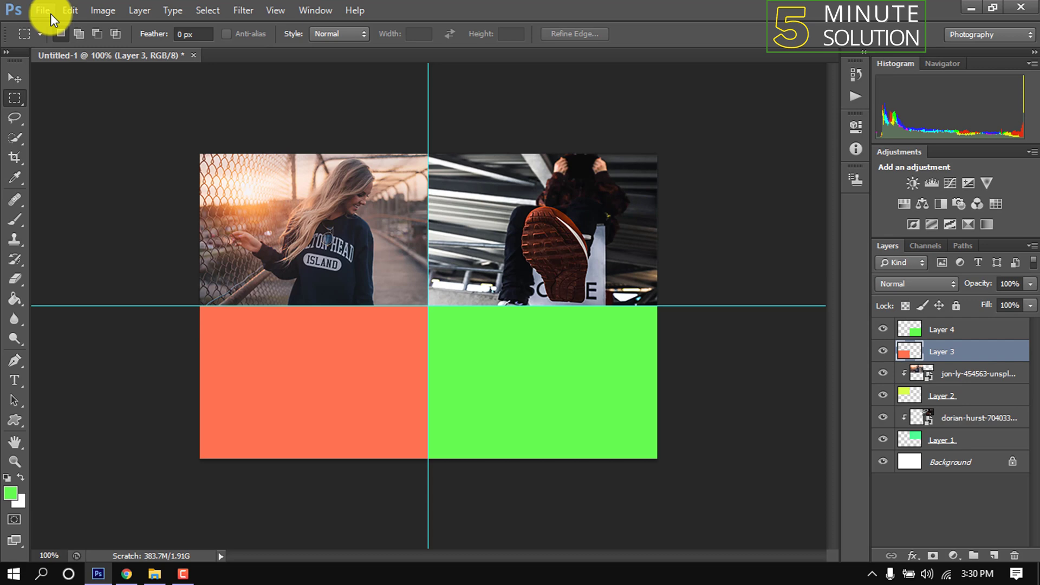
pyautogui.click(51, 14)
pyautogui.click(67, 259)
pyautogui.doubleClick(525, 155)
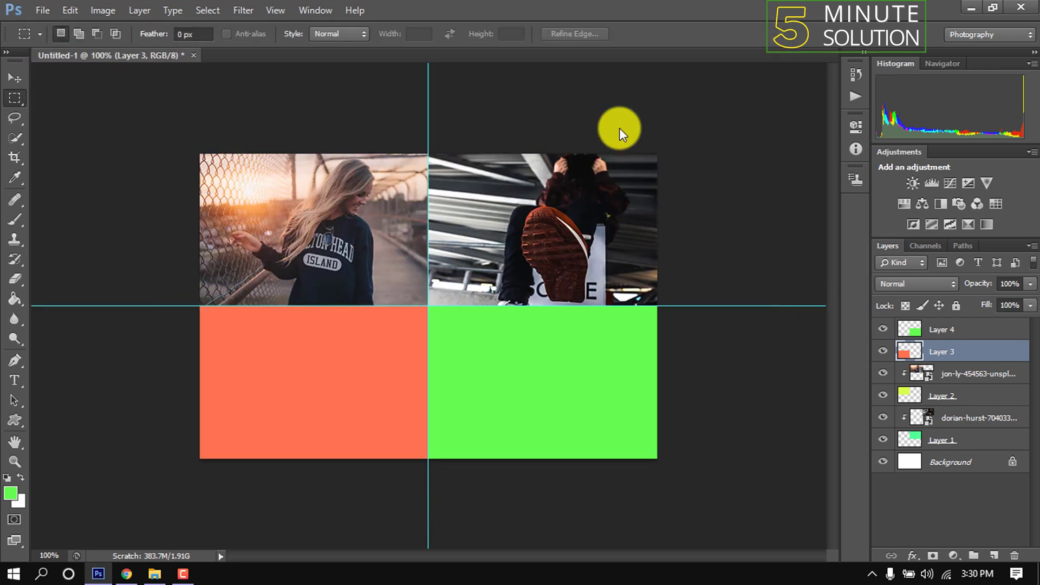
pyautogui.moveTo(661, 157); pyautogui.dragTo(449, 307)
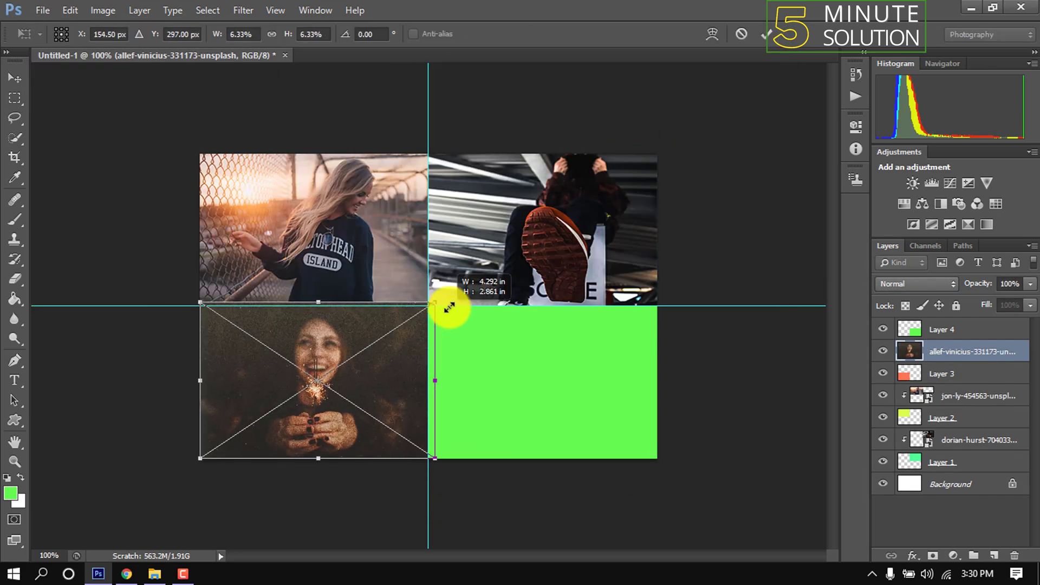
pyautogui.click(765, 34)
pyautogui.rightClick(999, 350)
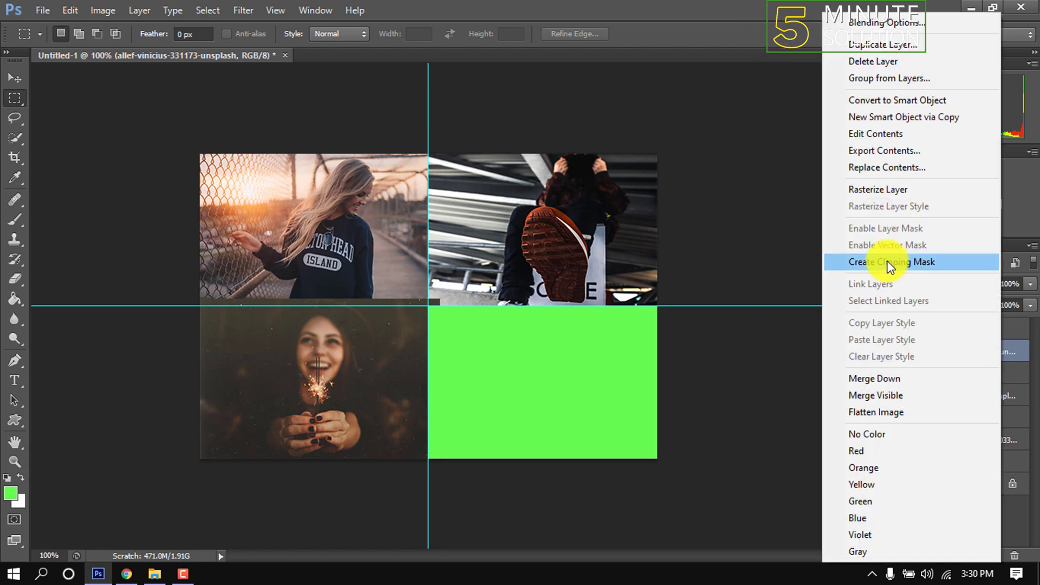
pyautogui.click(888, 264)
# - Place allef-vinicius-3, scale it into the bottom-right quarter, and clip it to Layer 4
pyautogui.click(42, 10)
pyautogui.click(100, 261)
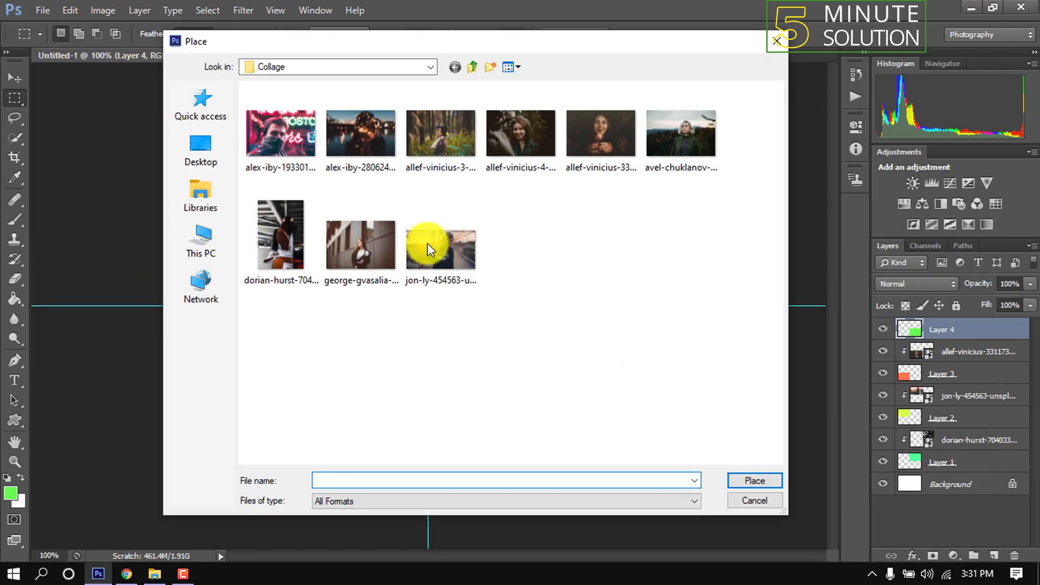
pyautogui.doubleClick(423, 128)
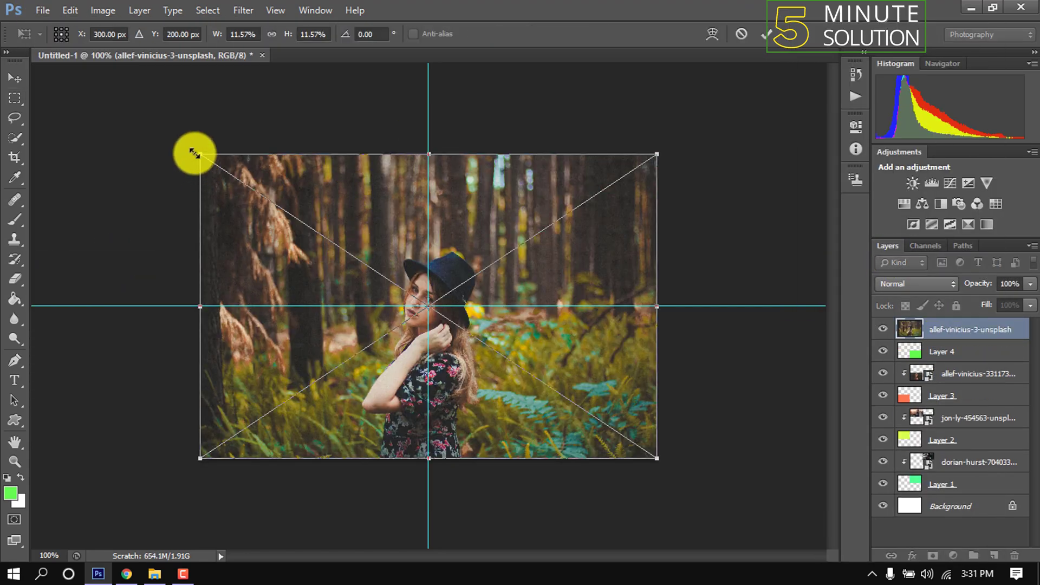
pyautogui.moveTo(194, 154); pyautogui.dragTo(420, 301)
pyautogui.click(766, 34)
pyautogui.rightClick(999, 334)
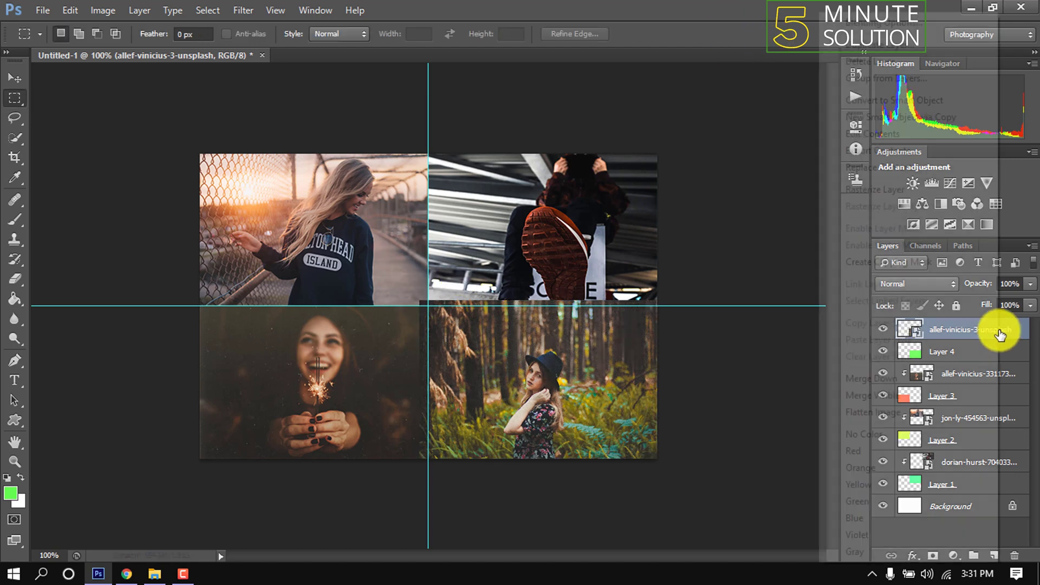
pyautogui.click(888, 262)
pyautogui.click(14, 78)
pyautogui.hotkey('shift', 'Right')
pyautogui.hotkey('shift', 'Right')
pyautogui.hotkey('shift', 'Right')
pyautogui.hotkey('shift', 'Right')
pyautogui.hotkey('shift', 'Right')
pyautogui.hotkey('shift', 'Right')
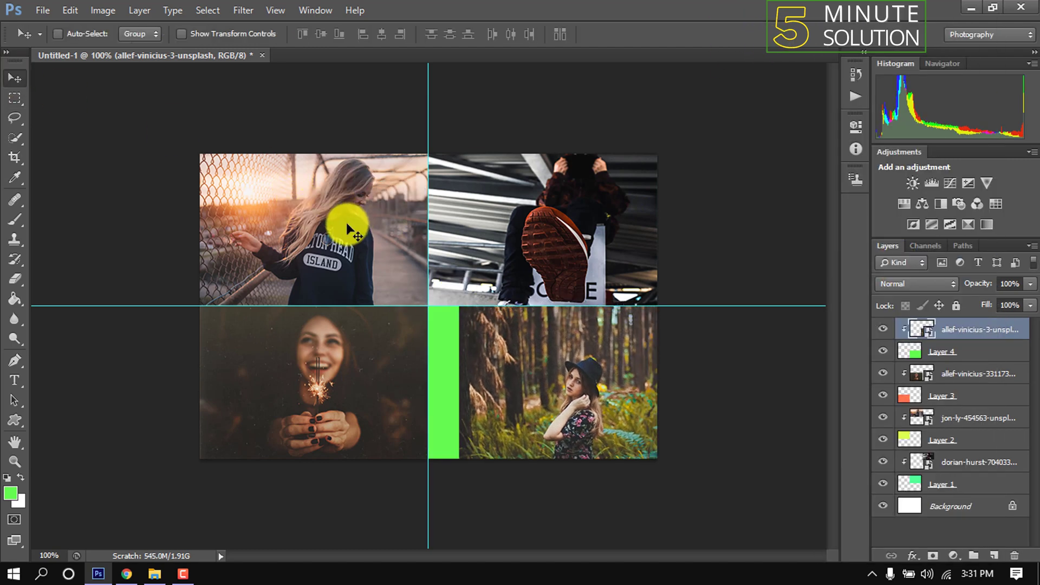
# - Undo the bottom-right photo nudge and the trial shift of the dorian-hurst photo
pyautogui.hotkey('ctrl', 'z')
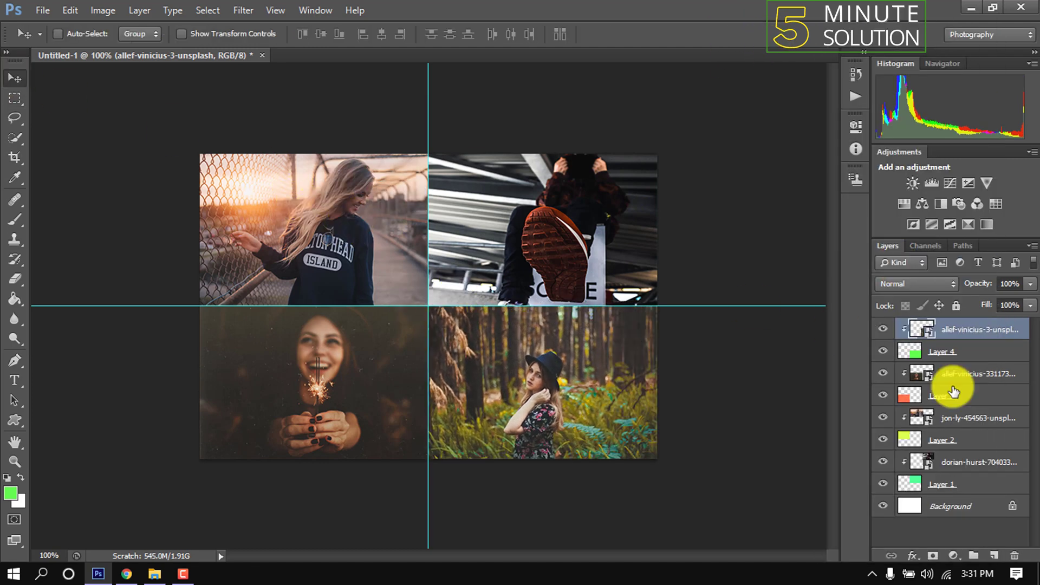
pyautogui.click(957, 462)
pyautogui.moveTo(560, 241); pyautogui.dragTo(538, 248)
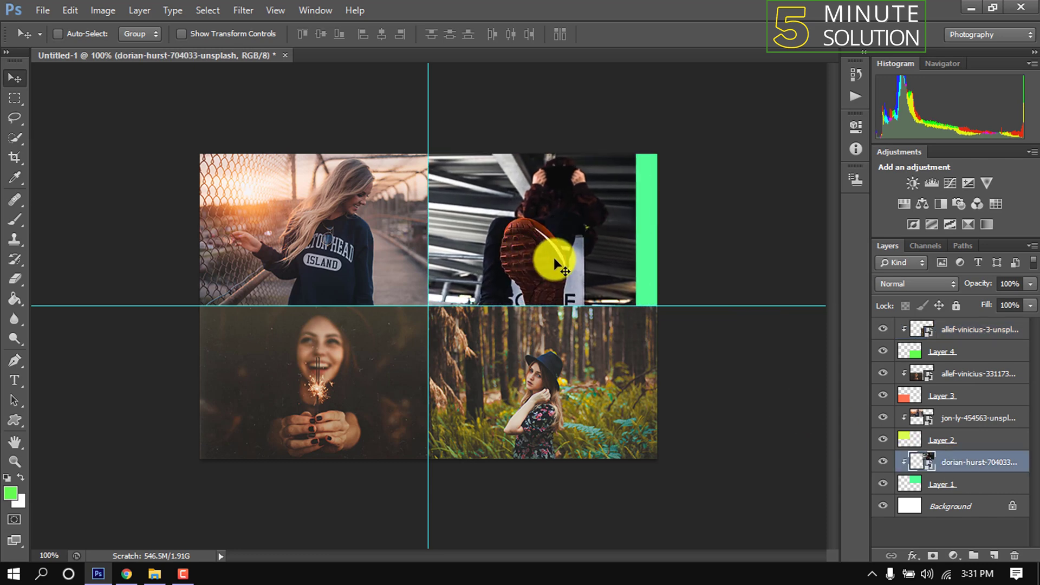
pyautogui.hotkey('ctrl', 'z')
# - Free Transform the dorian-hurst photo slightly larger so no green shows in the top-right quarter
pyautogui.click(76, 8)
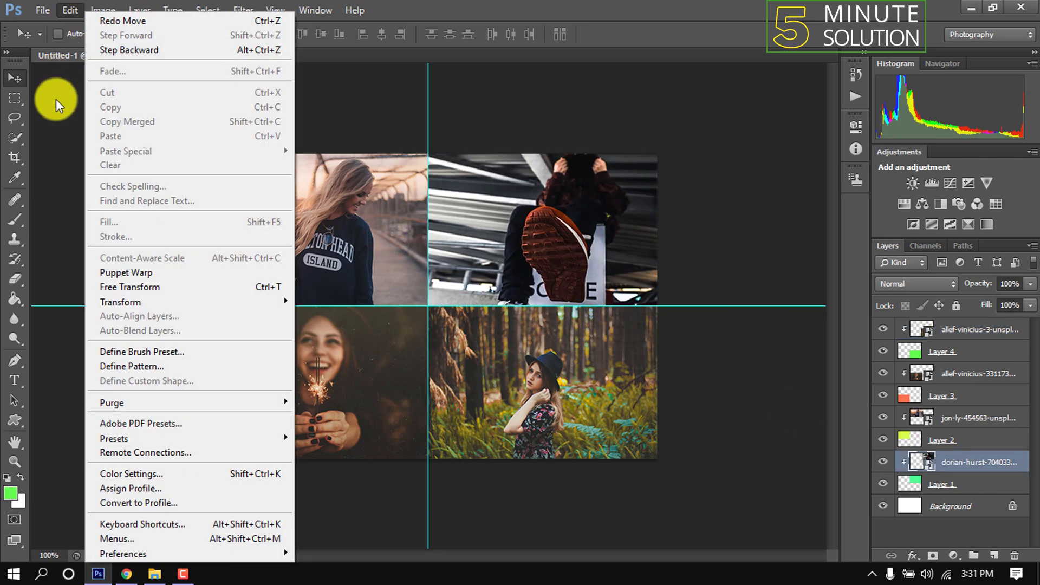
pyautogui.click(136, 290)
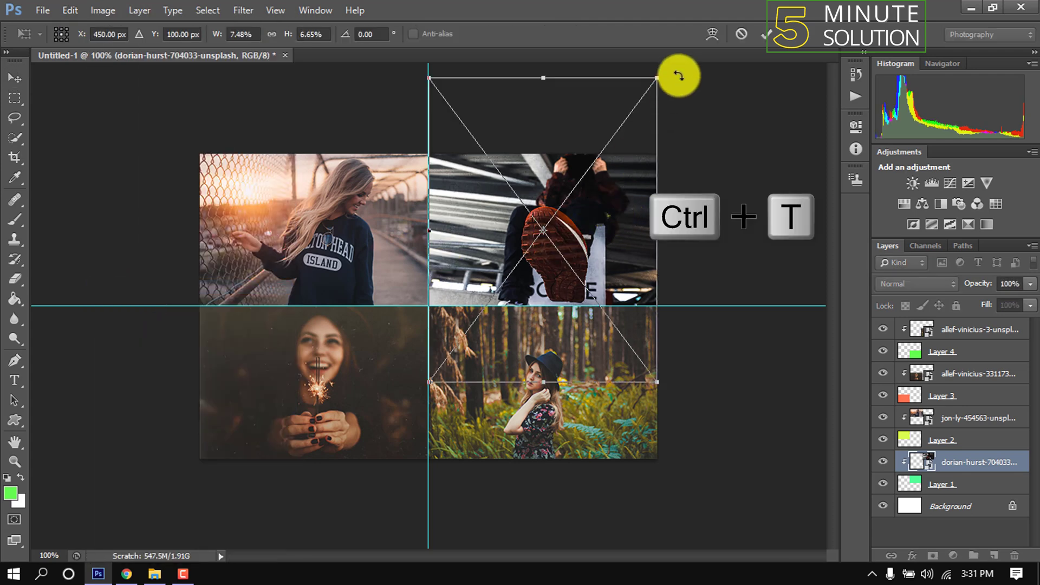
pyautogui.moveTo(659, 77); pyautogui.dragTo(699, 98)
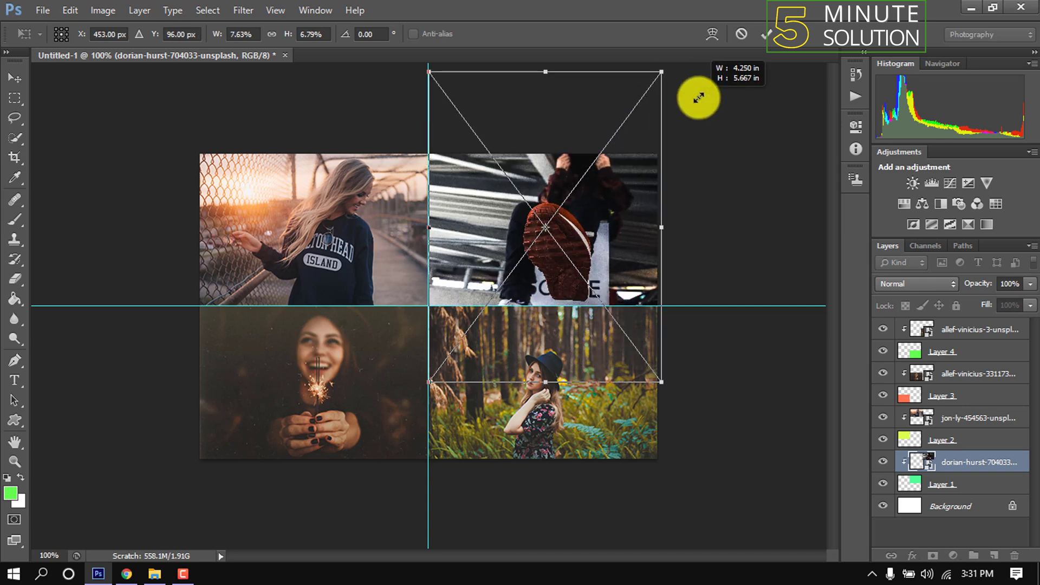
pyautogui.click(762, 42)
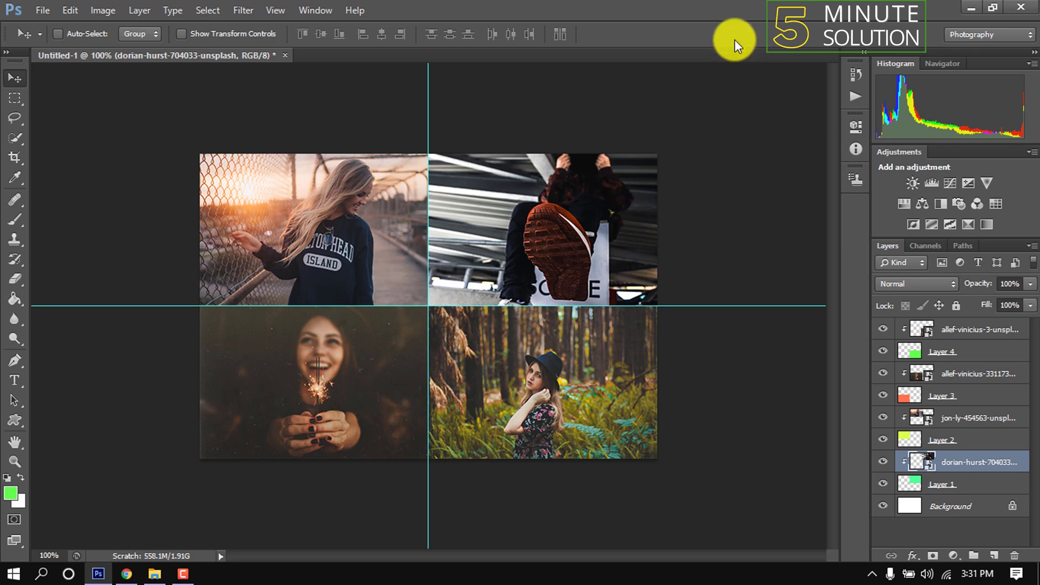
# - Add a new empty layer above the allef-vinicius-3 photo and marquee-select the whole collage
pyautogui.click(962, 331)
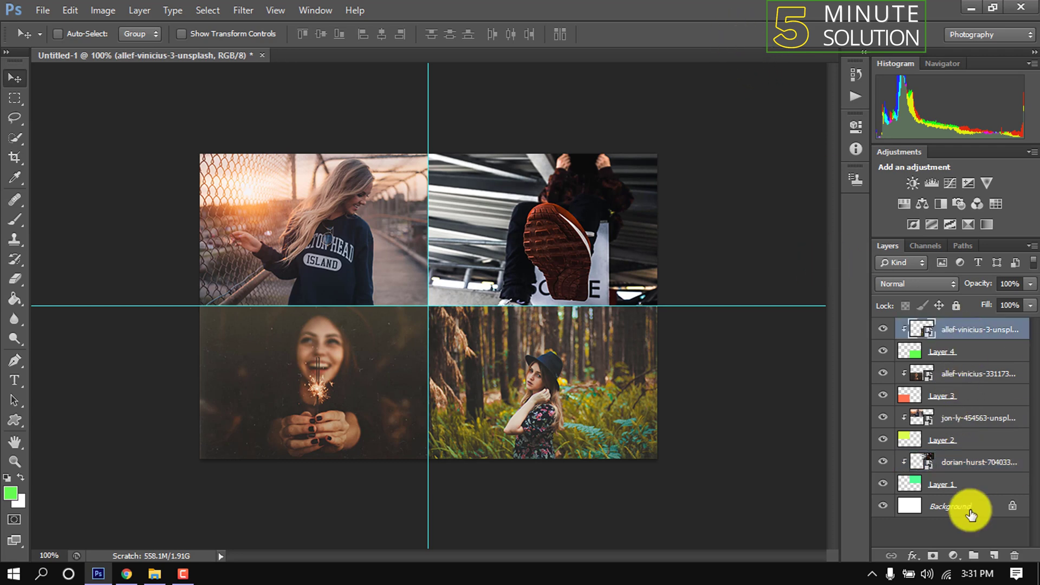
pyautogui.click(995, 557)
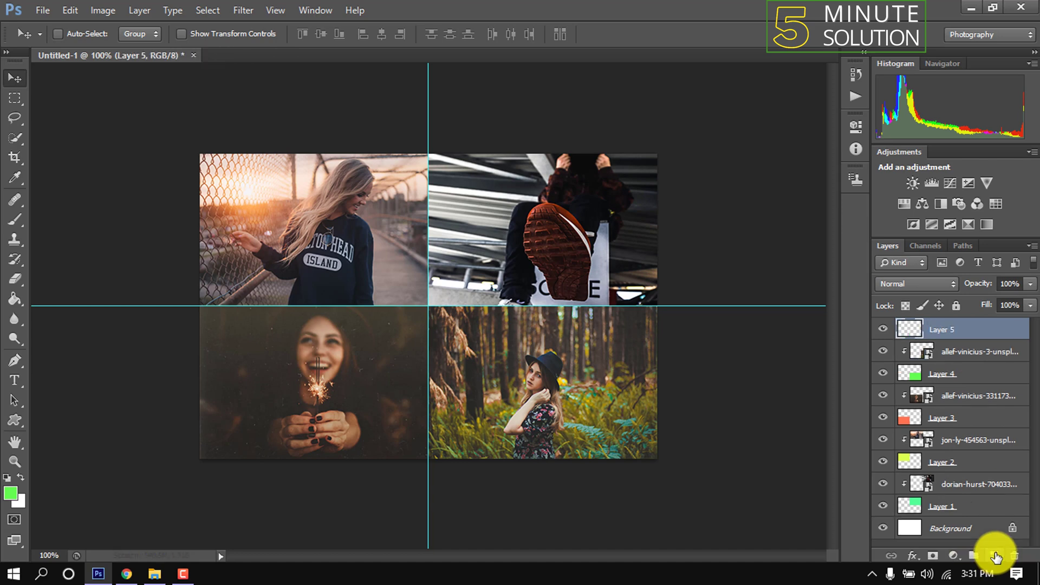
pyautogui.click(11, 103)
pyautogui.moveTo(658, 155); pyautogui.dragTo(188, 467)
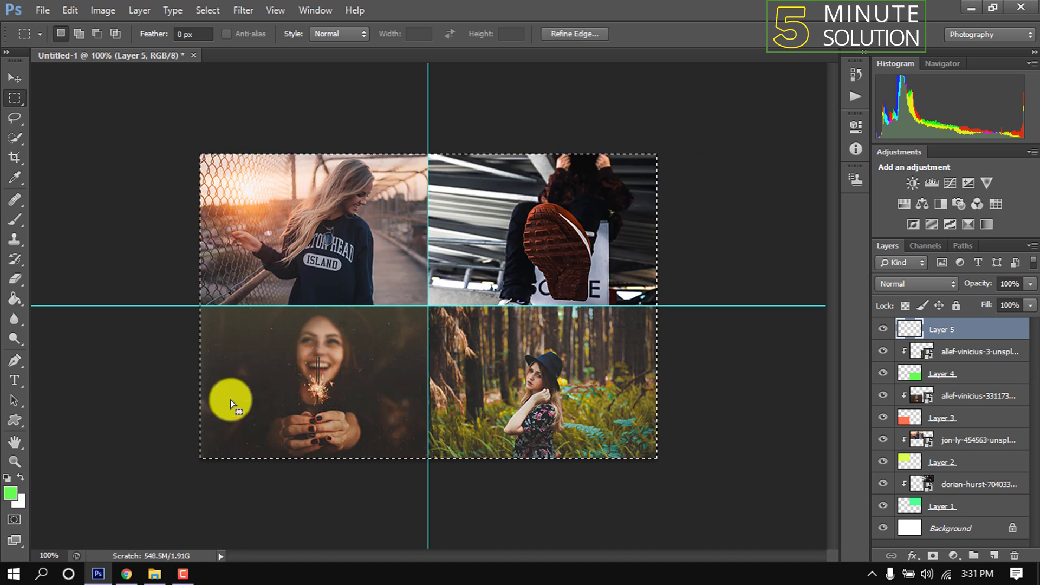
# - Stroke the selection with an 8 px white Inside stroke, then deselect
pyautogui.rightClick(363, 223)
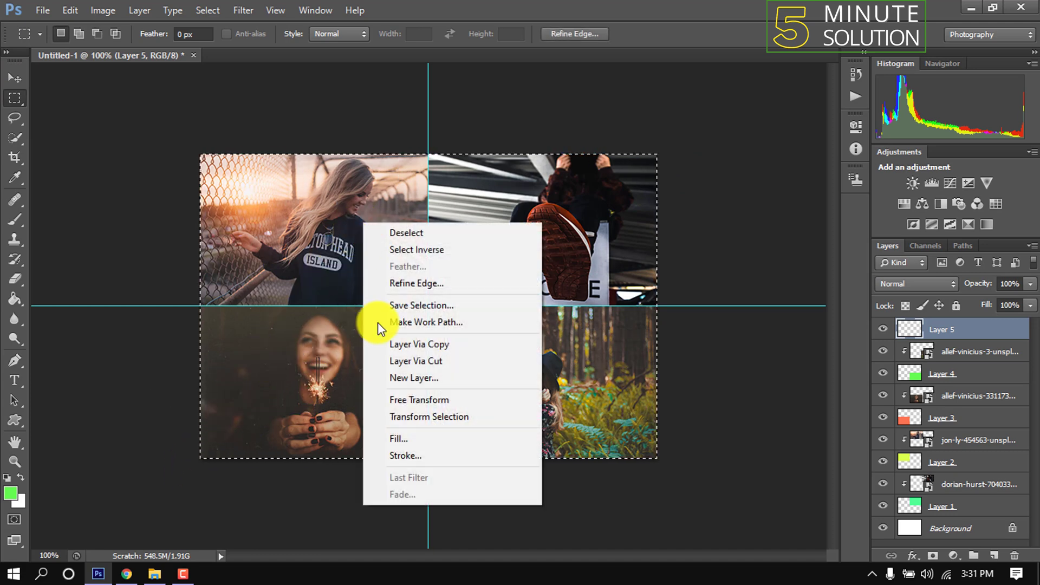
pyautogui.click(430, 456)
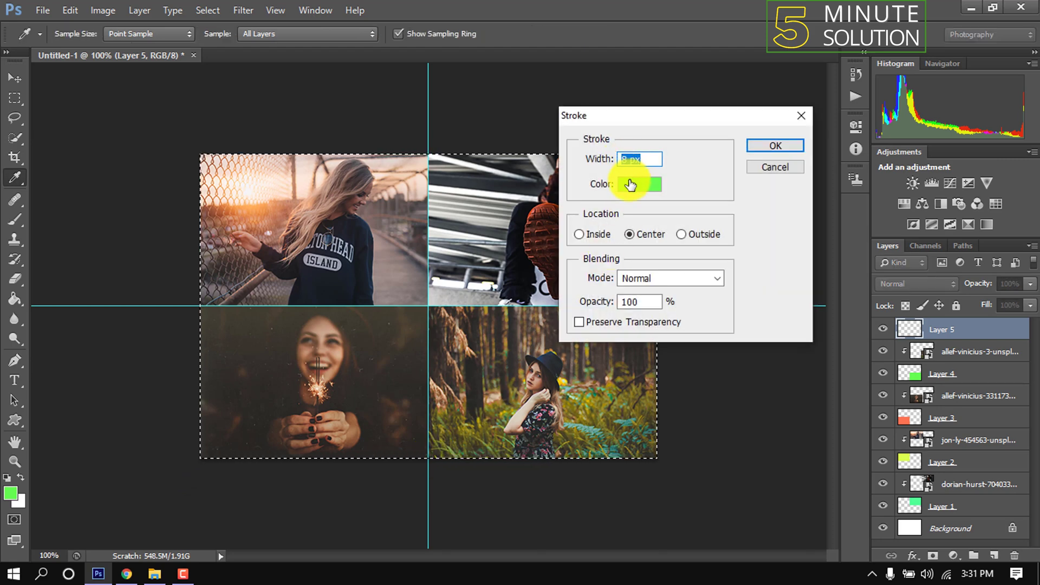
pyautogui.click(630, 185)
pyautogui.moveTo(638, 179); pyautogui.dragTo(599, 158)
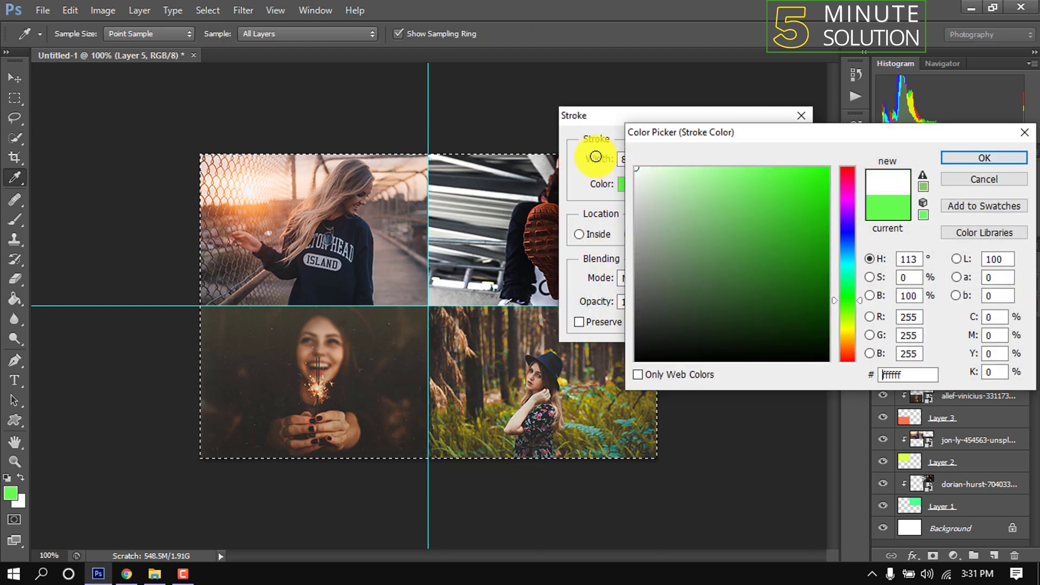
pyautogui.click(969, 156)
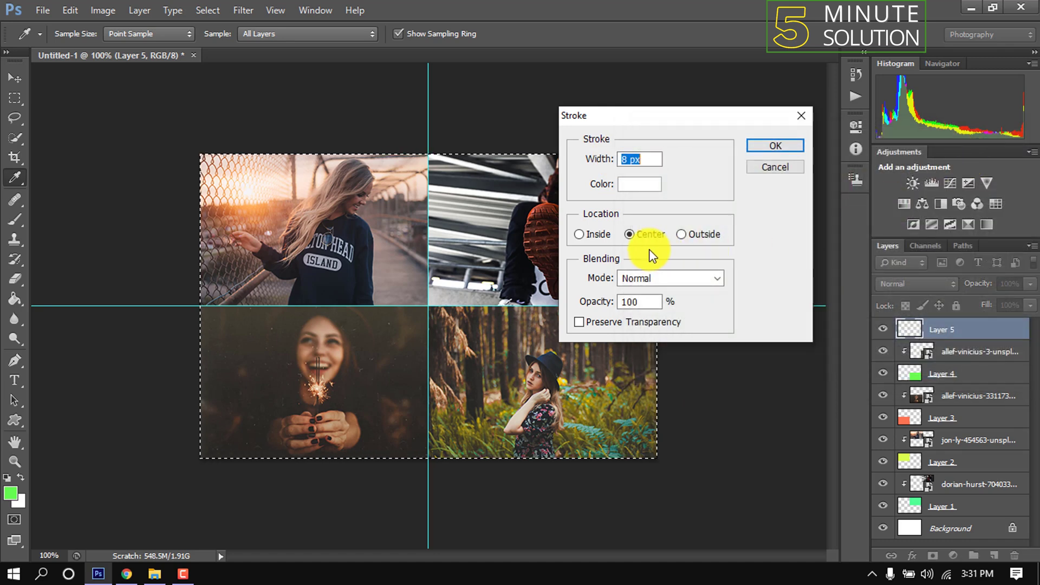
pyautogui.click(580, 234)
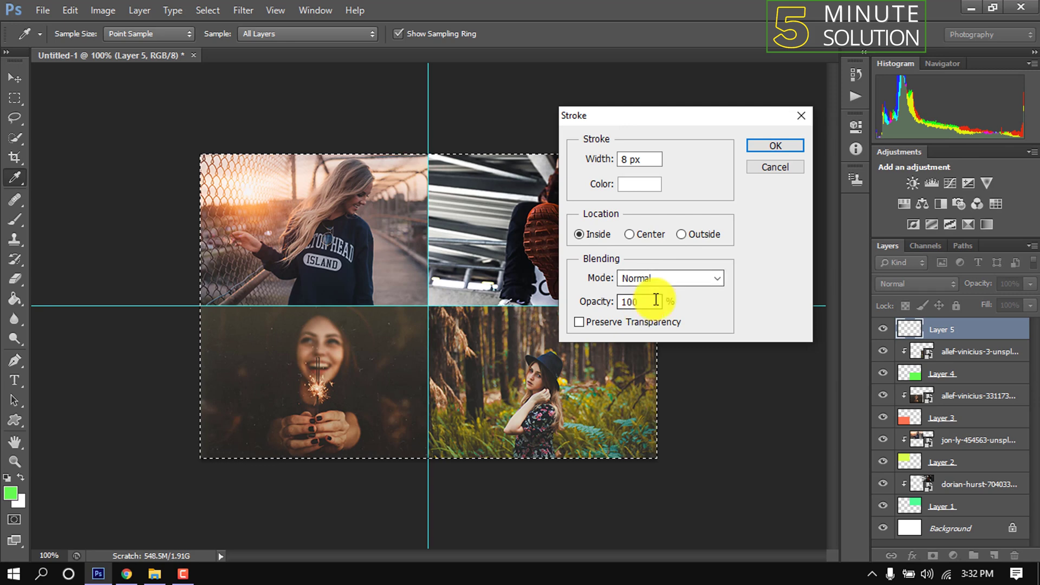
pyautogui.click(776, 146)
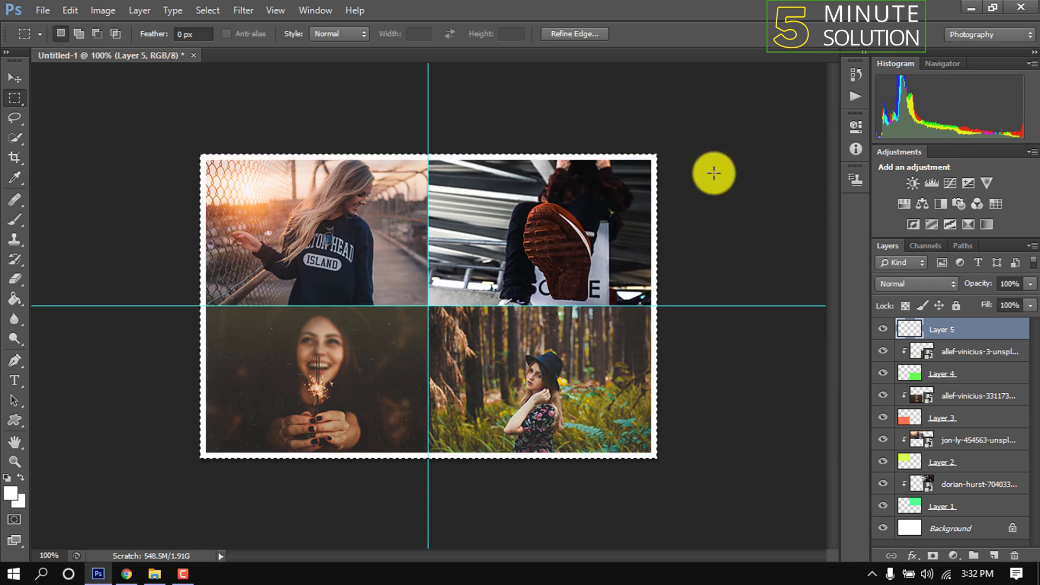
pyautogui.hotkey('ctrl', 'd')
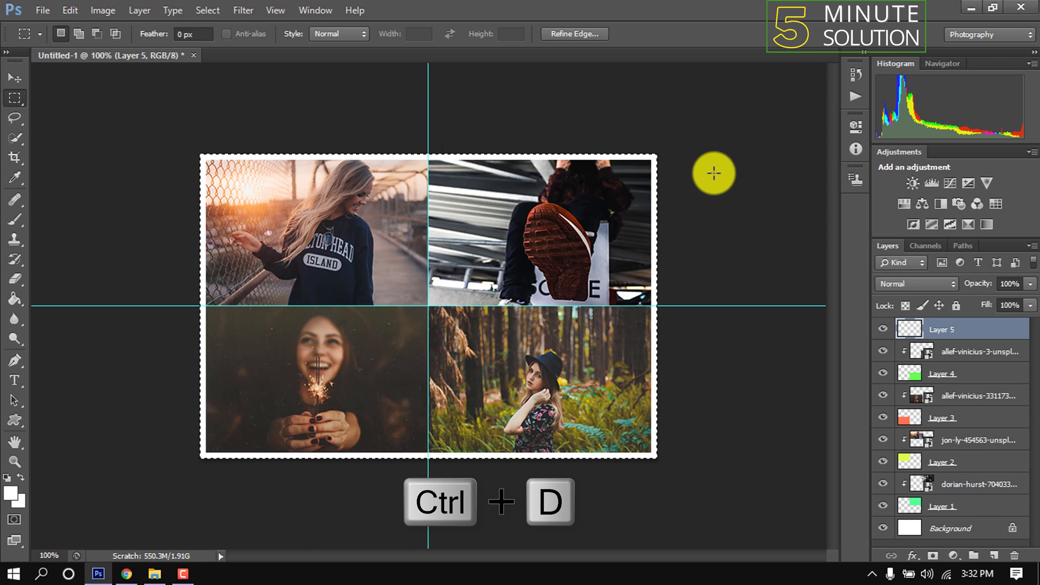
# - Stroke a single pixel row on the horizontal middle guide 8 px white, centred, then deselect
pyautogui.hotkey('ctrl', 'd')
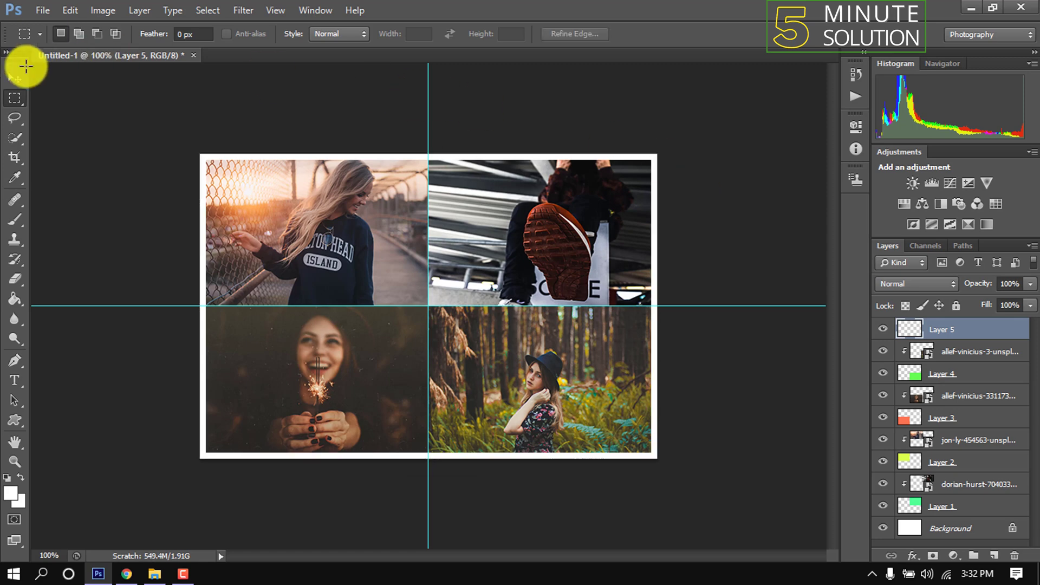
pyautogui.rightClick(6, 99)
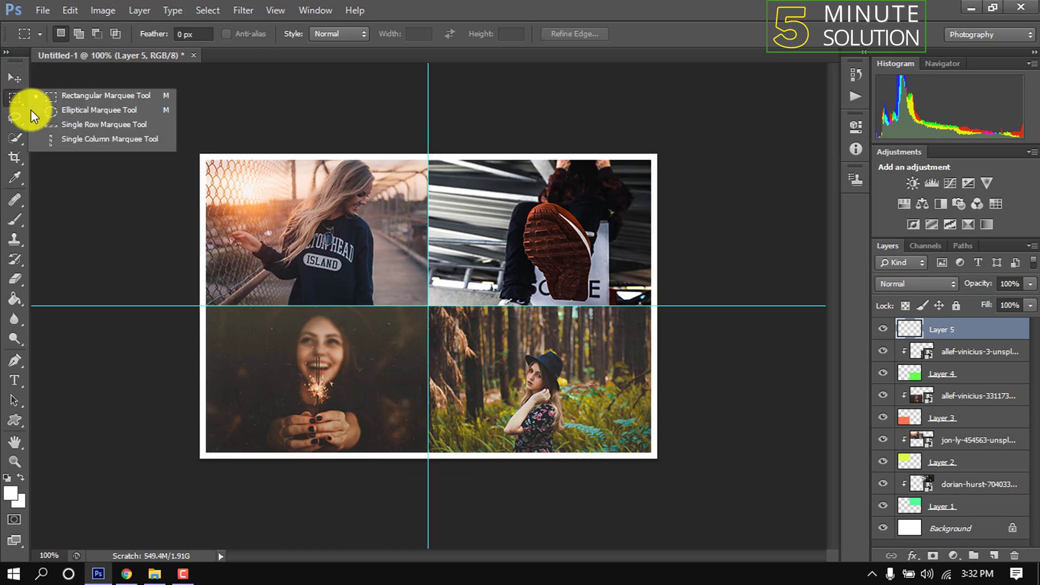
pyautogui.click(73, 125)
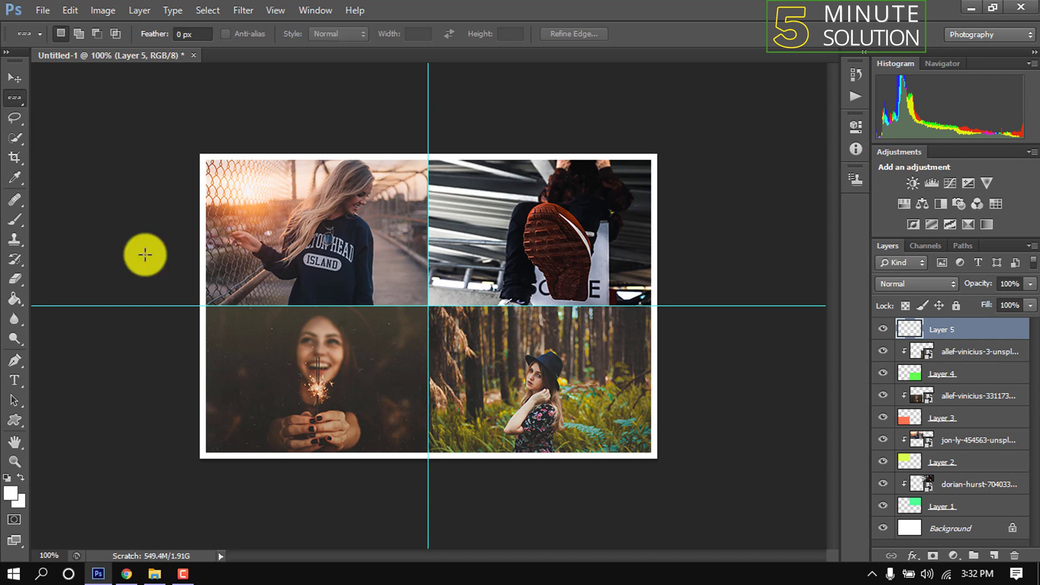
pyautogui.click(207, 306)
pyautogui.rightClick(217, 307)
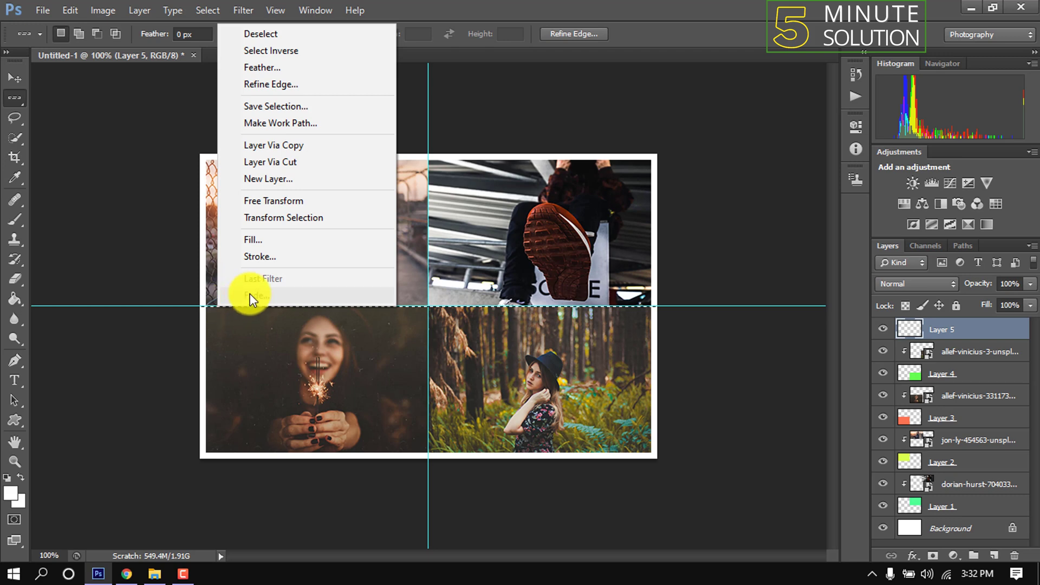
pyautogui.click(262, 258)
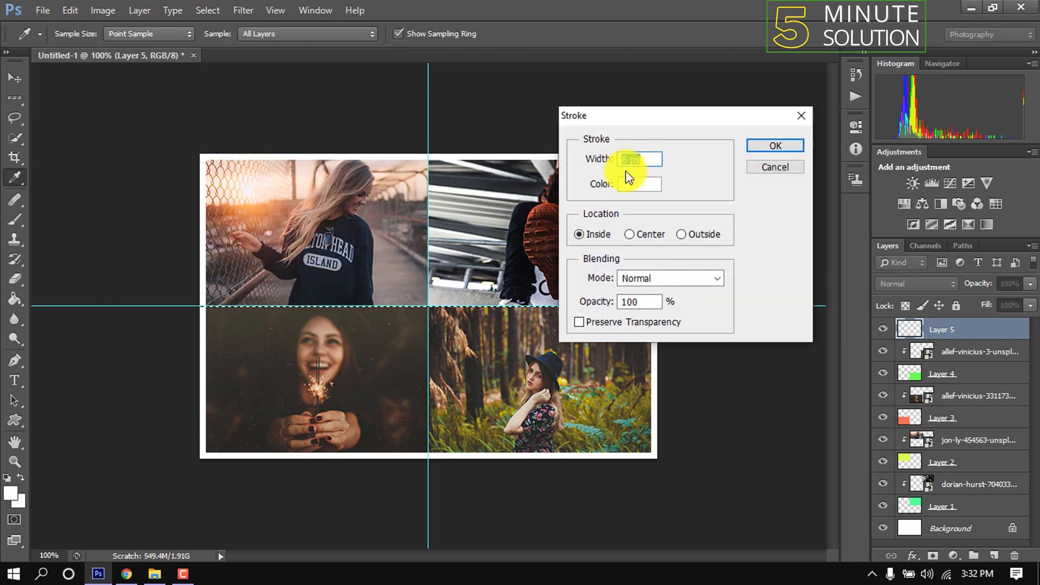
pyautogui.click(649, 235)
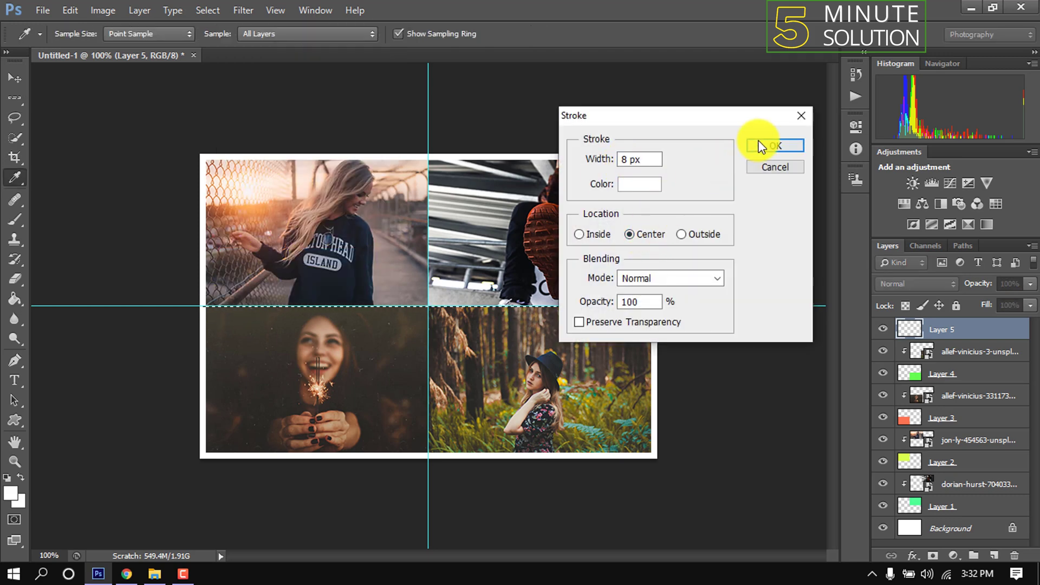
pyautogui.click(758, 143)
pyautogui.hotkey('ctrl', 'd')
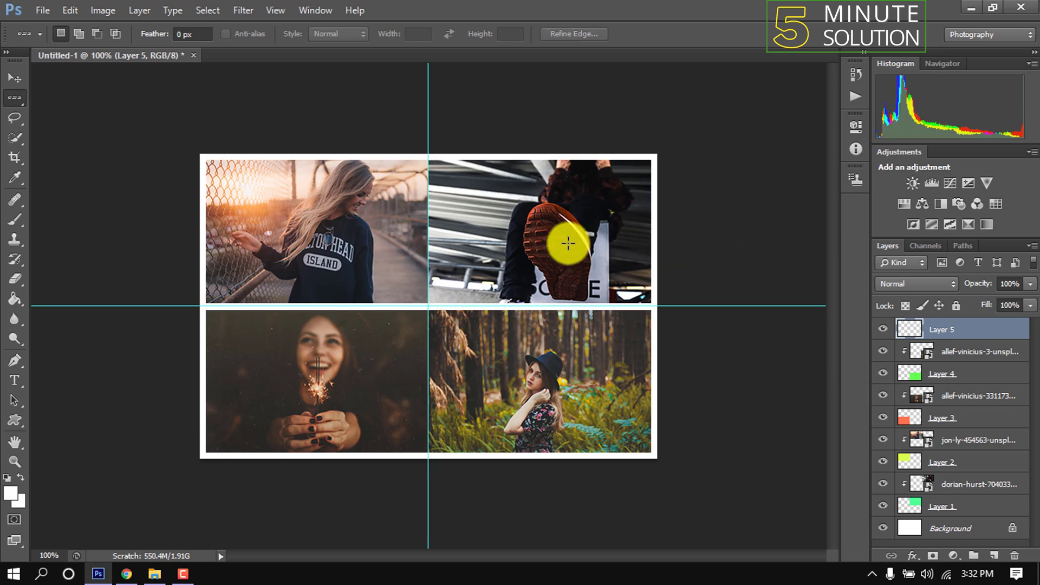
# - Stroke a single pixel column on the vertical middle guide 8 px white, then deselect
pyautogui.rightClick(16, 99)
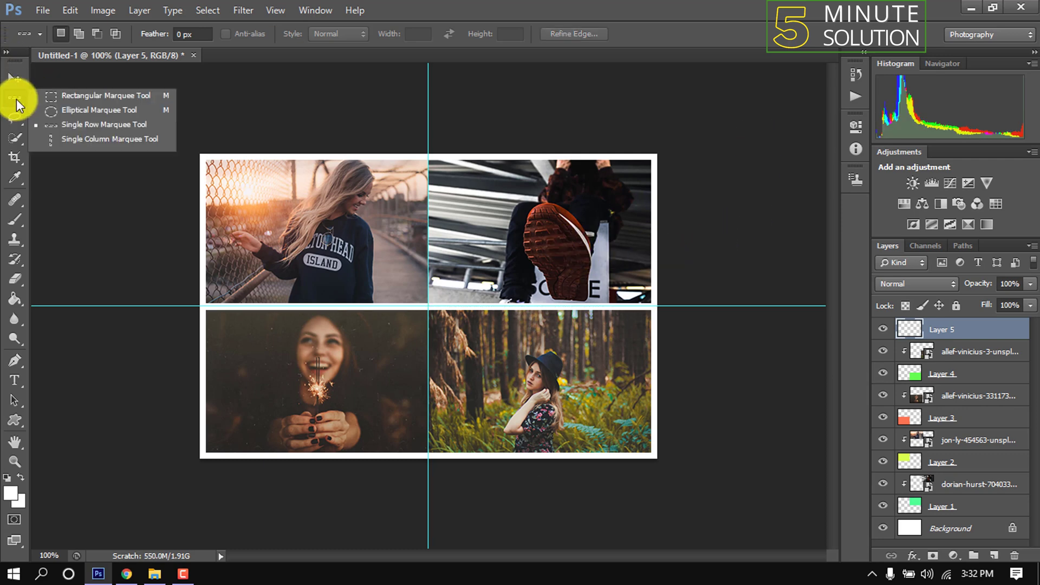
pyautogui.click(73, 148)
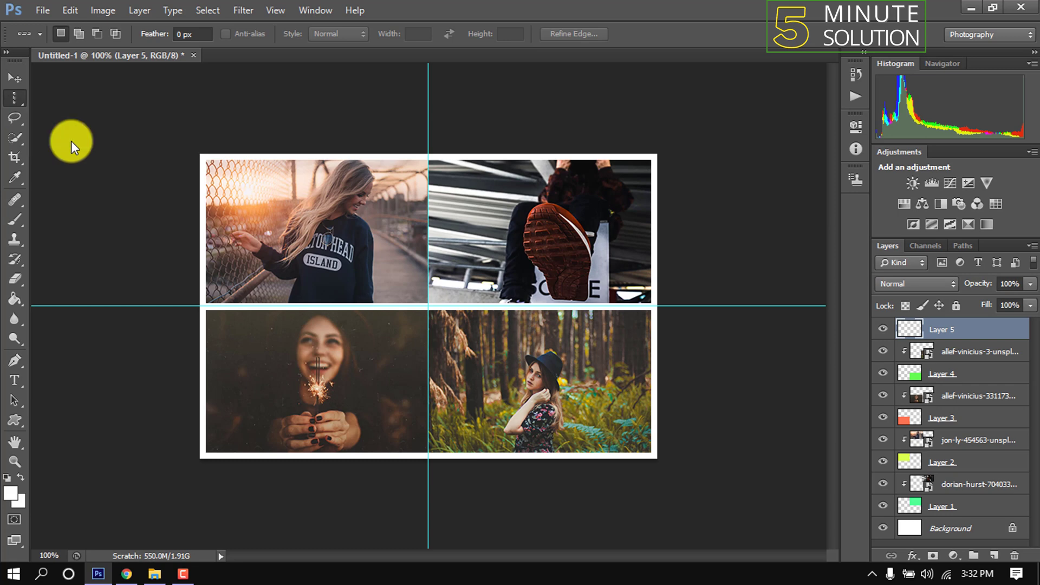
pyautogui.click(429, 155)
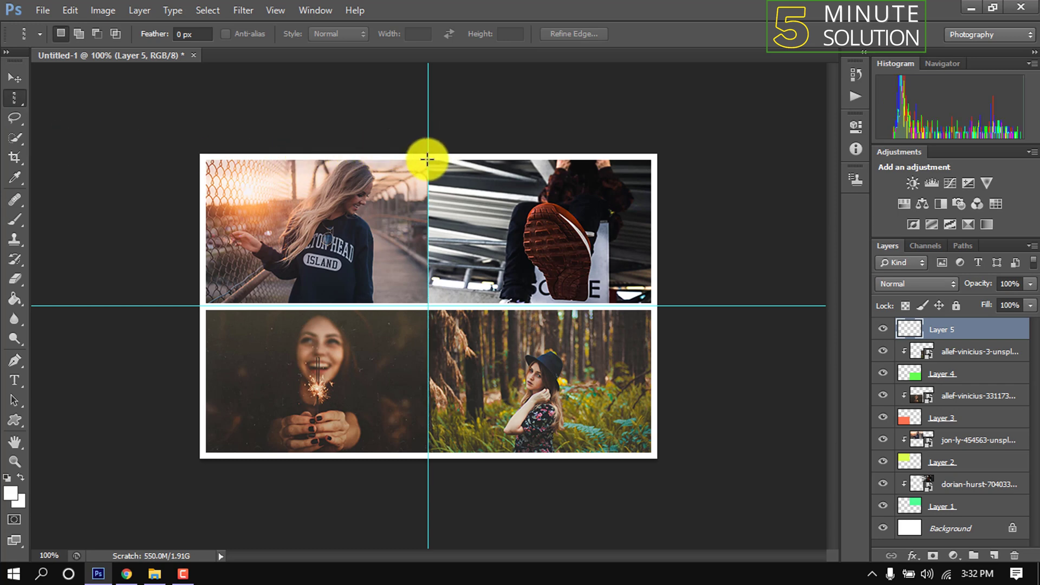
pyautogui.rightClick(429, 191)
pyautogui.click(480, 421)
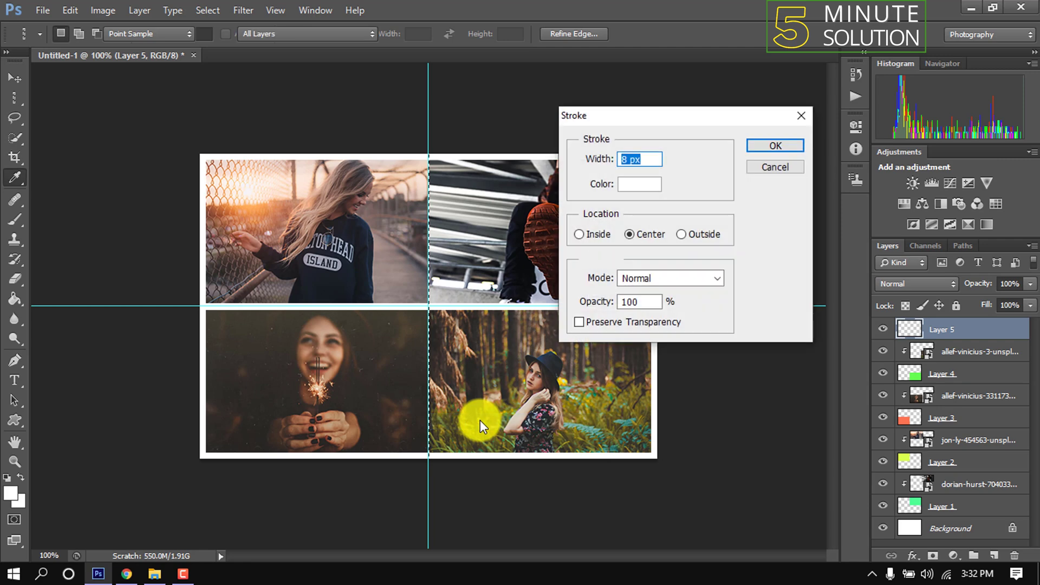
pyautogui.click(632, 159)
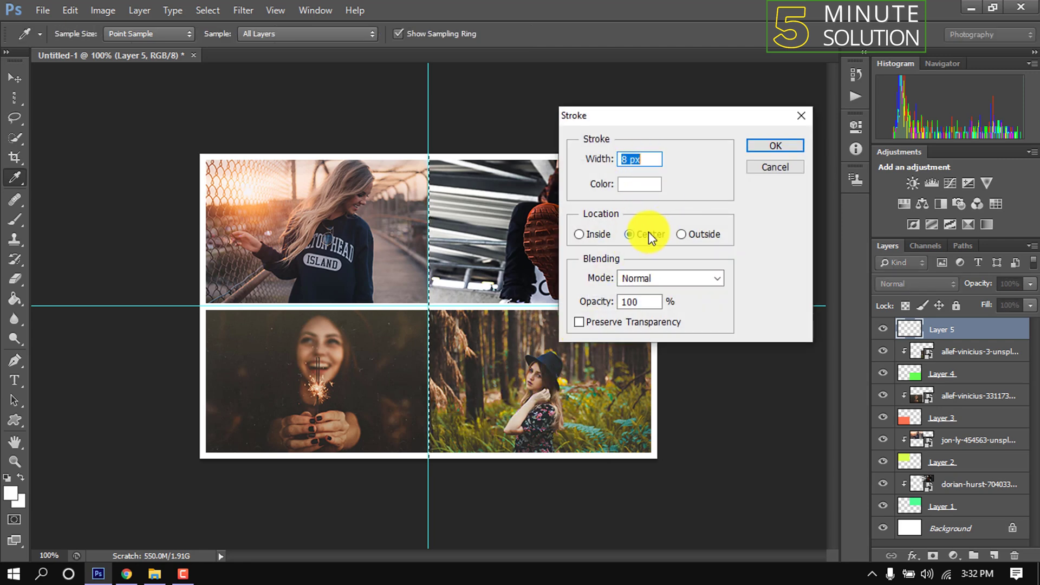
pyautogui.click(758, 143)
pyautogui.hotkey('ctrl', 'd')
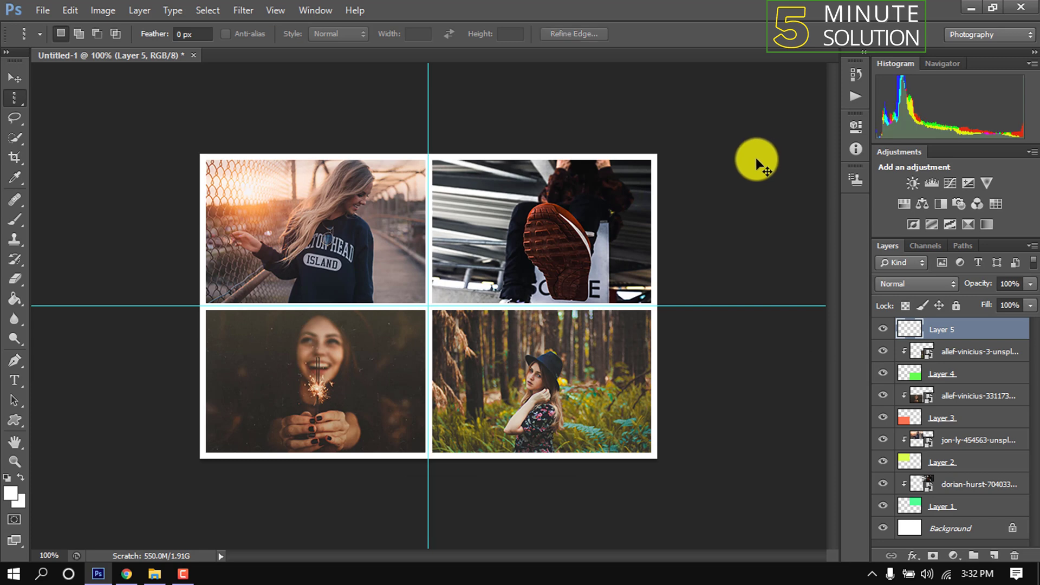
# - Drag the vertical and horizontal guides off the canvas with the Move tool
pyautogui.click(14, 78)
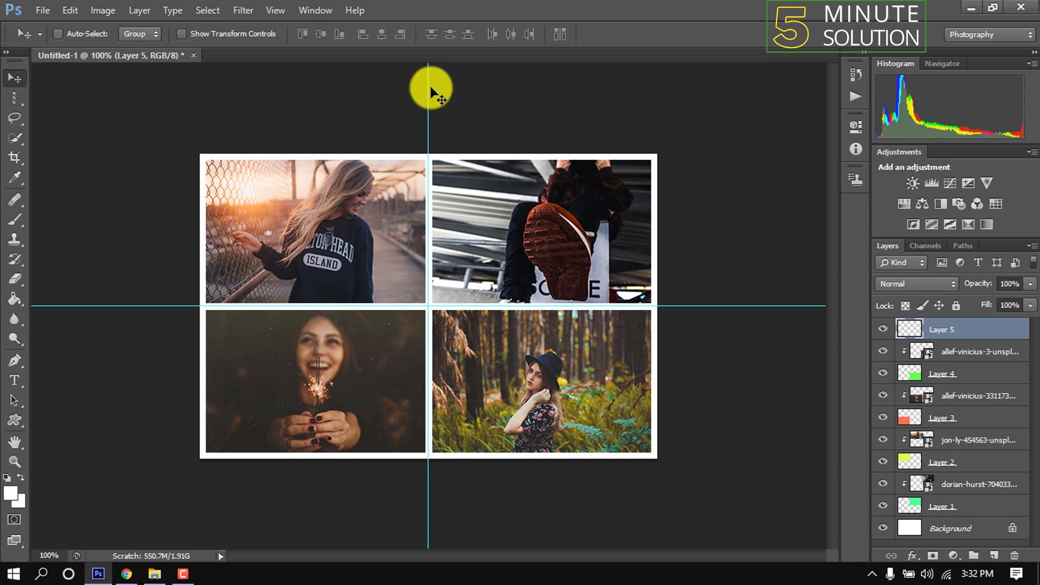
pyautogui.moveTo(428, 85); pyautogui.dragTo(21, 195)
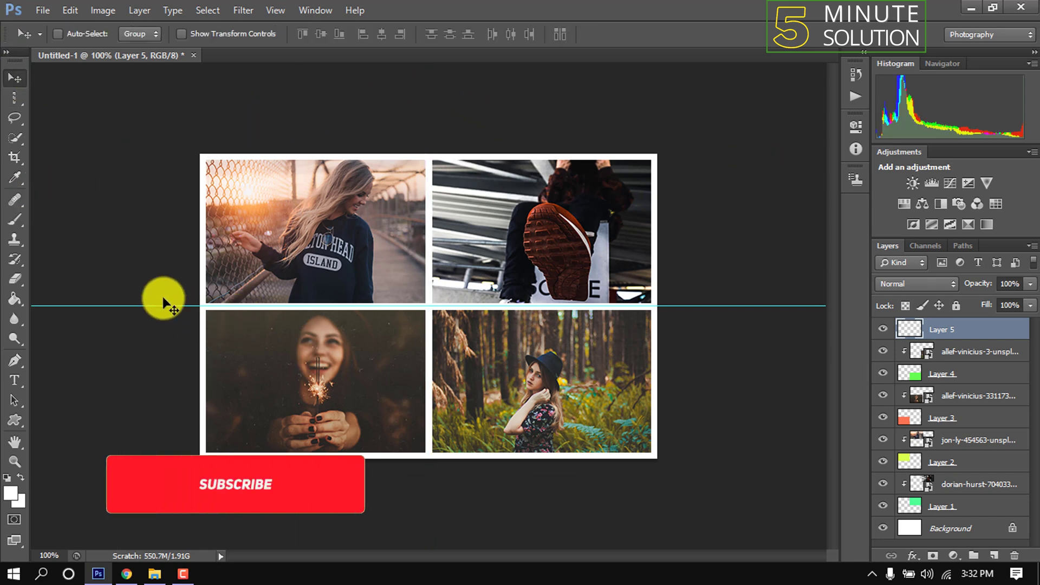
pyautogui.moveTo(175, 263); pyautogui.dragTo(220, 50)
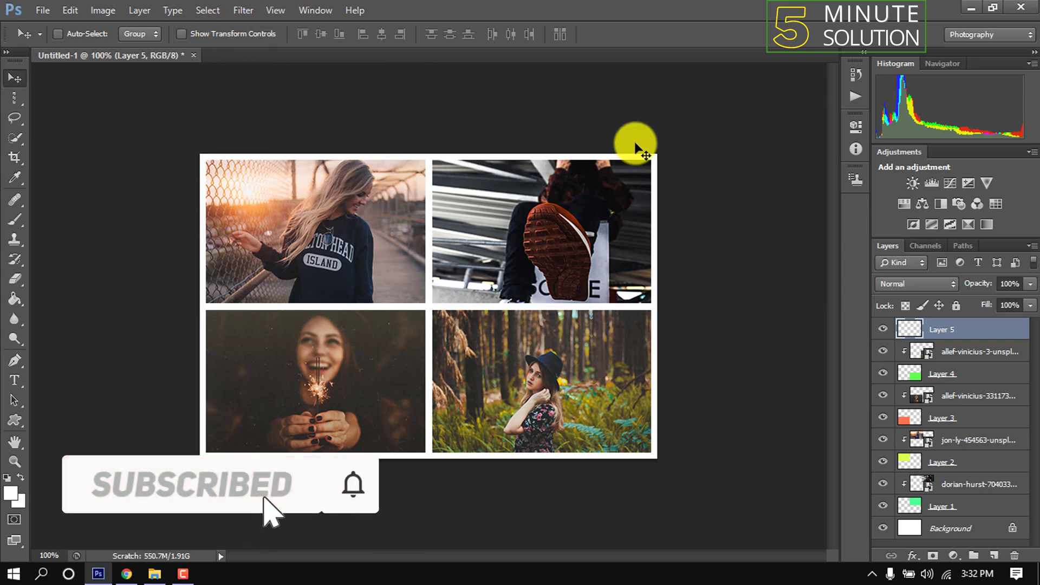